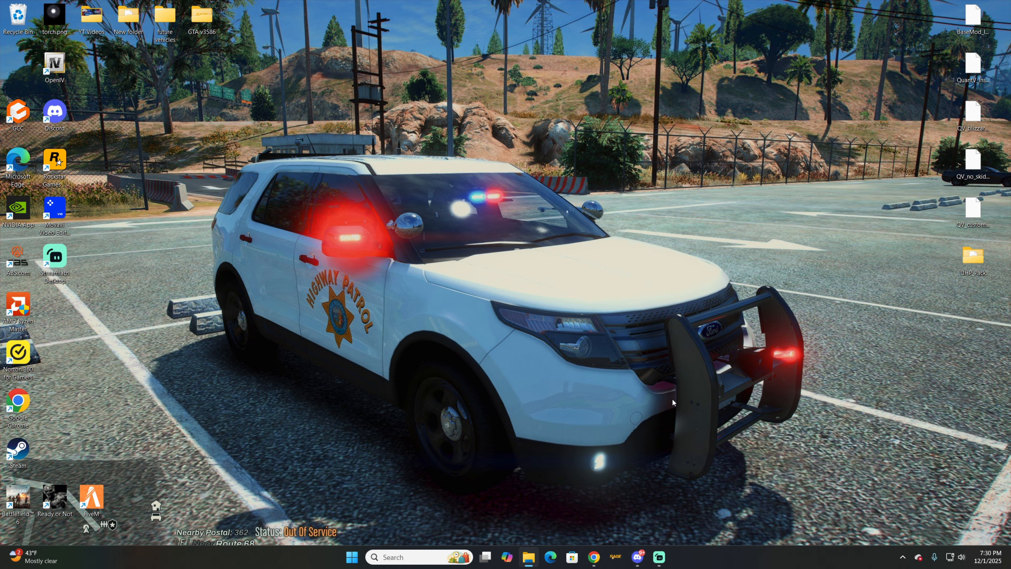
# Switch to Chrome and review the OpenIV download page and the Gameconfig for GTA V (Updated) mod page
pyautogui.click(594, 557)
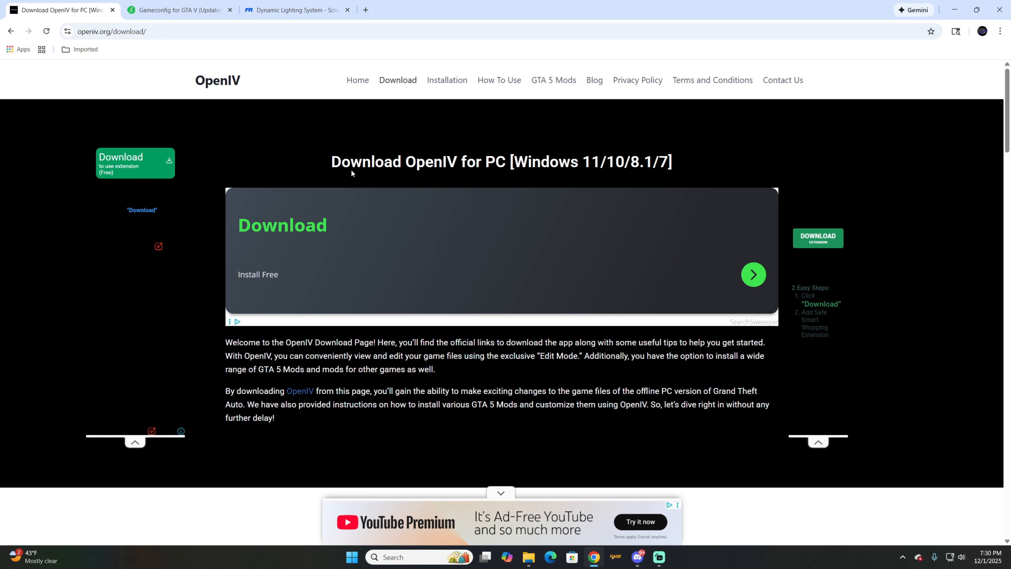
pyautogui.click(185, 9)
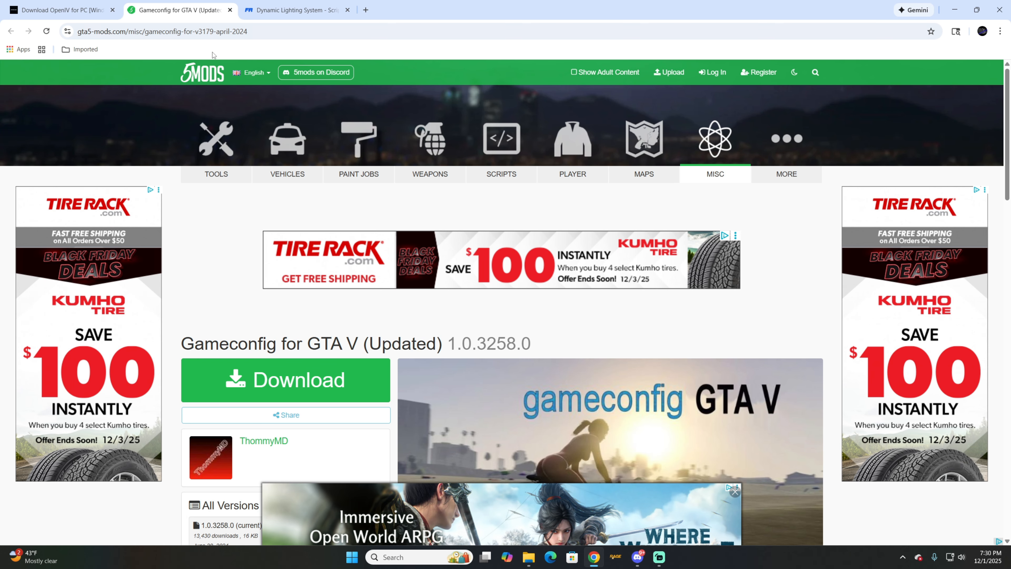
pyautogui.scroll(-5, 358, 213)
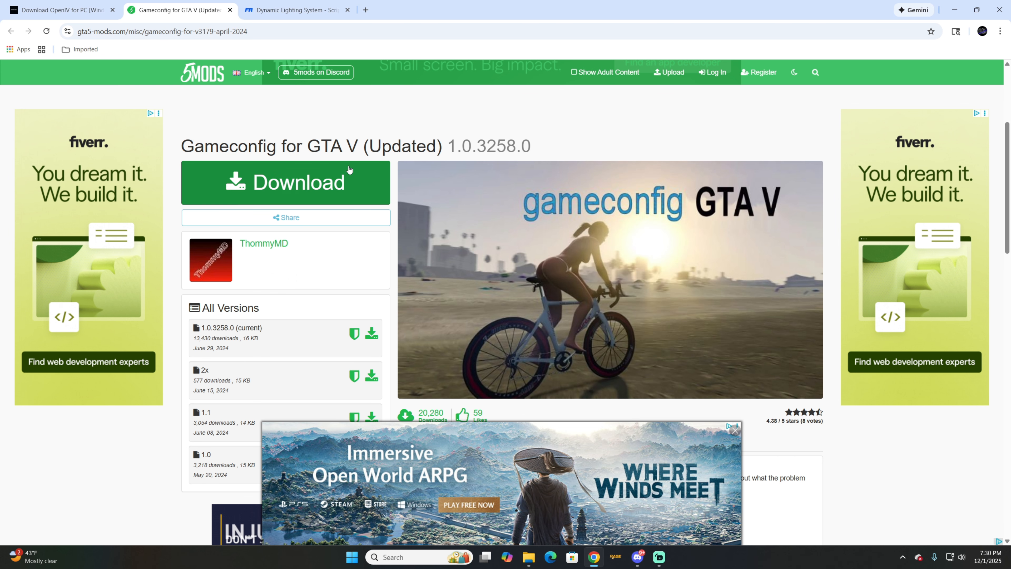
pyautogui.scroll(-1, 501, 296)
pyautogui.scroll(-7, 501, 296)
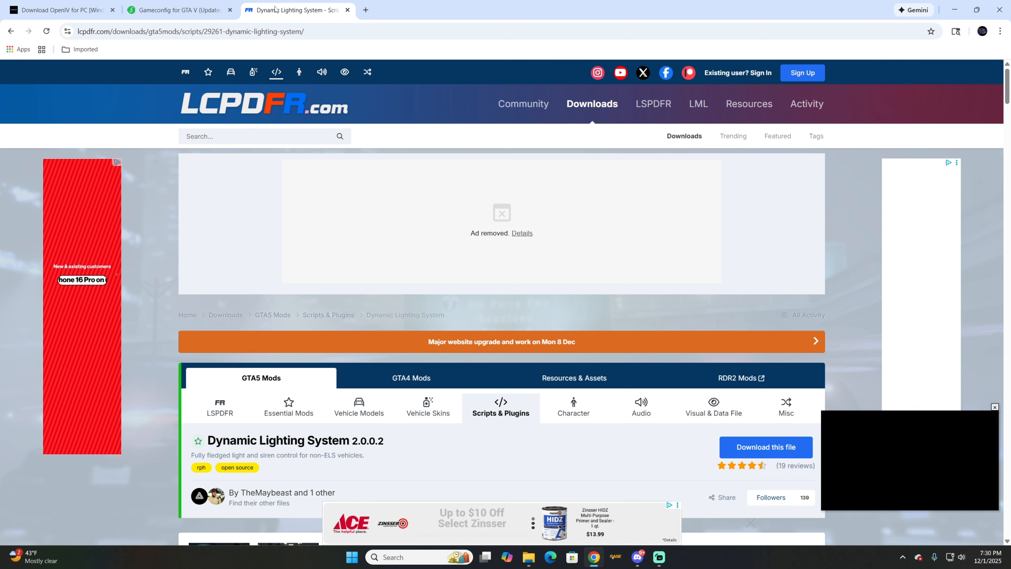
# Review the Dynamic Lighting System page on LCPDFR, including its requirements and features, and minimise the browser
pyautogui.click(296, 10)
pyautogui.scroll(-6, 219, 192)
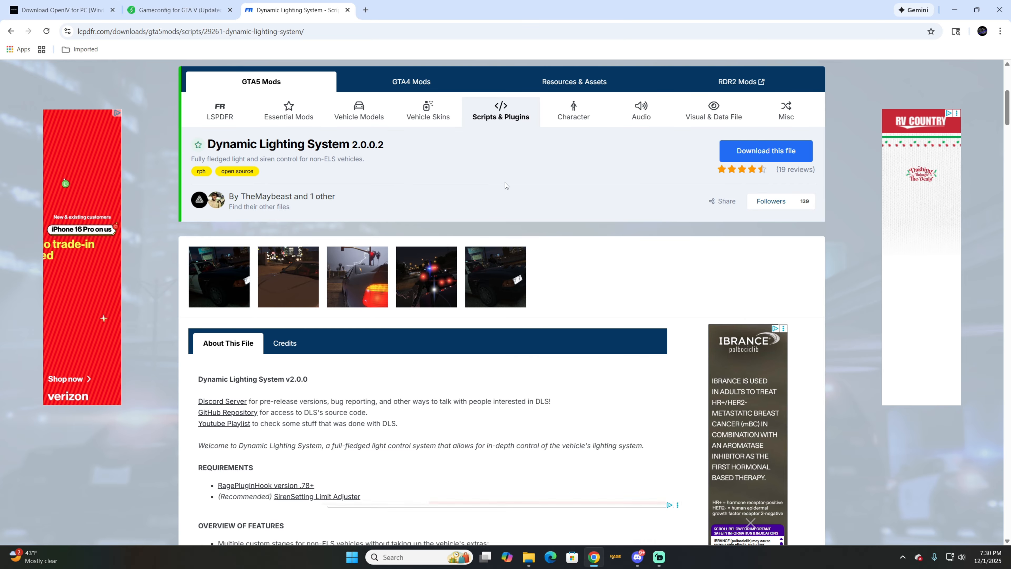
pyautogui.scroll(-3, 505, 187)
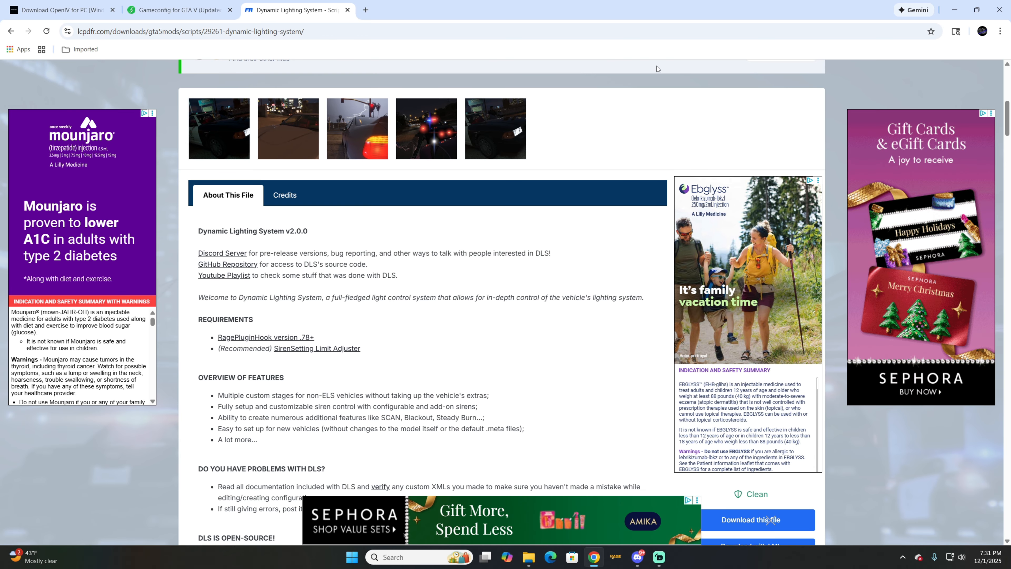
pyautogui.scroll(3, 548, 221)
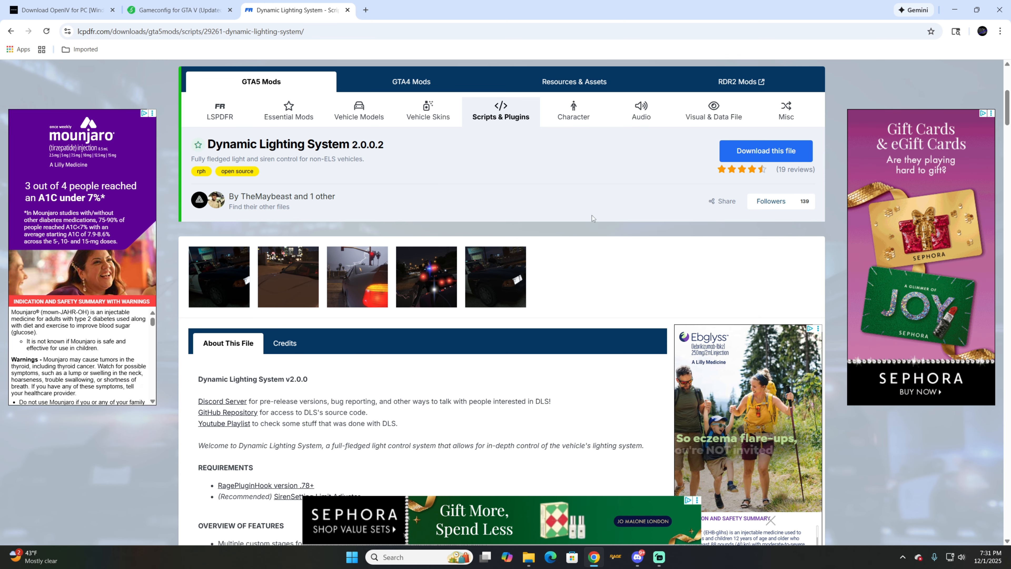
pyautogui.scroll(-5, 299, 387)
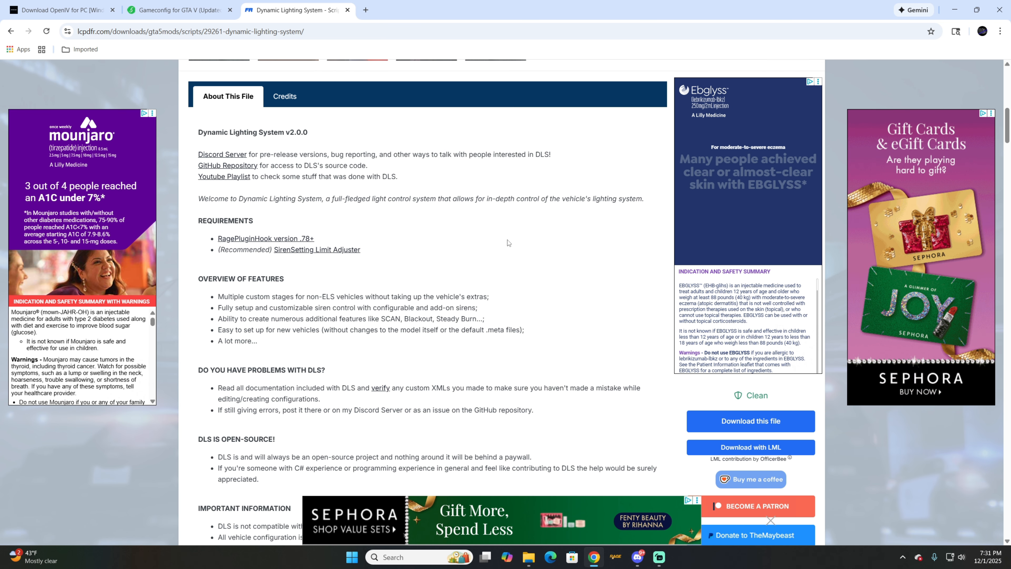
pyautogui.click(956, 10)
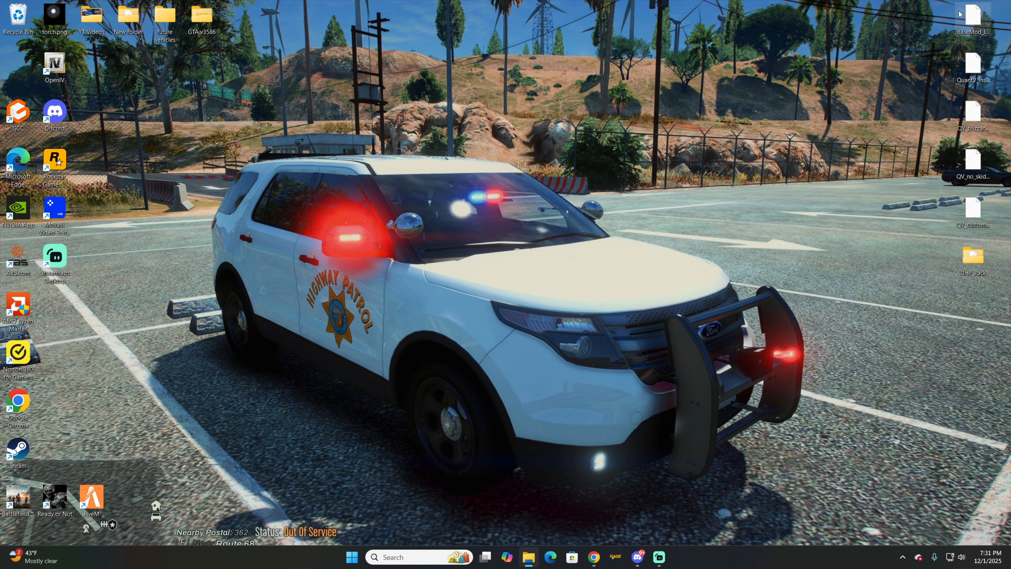
# Bring up the KHP DLS Conversion Build folder in File Explorer and place its window at the desktop's upper-right area
pyautogui.moveTo(1010, 221); pyautogui.dragTo(503, 72)
pyautogui.moveTo(637, 77); pyautogui.dragTo(481, 35)
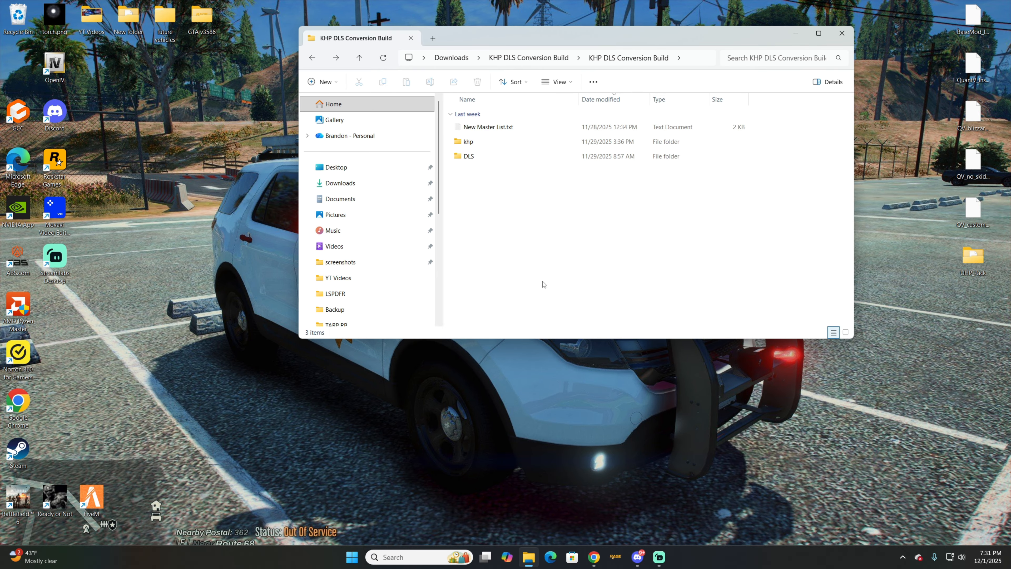
pyautogui.moveTo(508, 38); pyautogui.dragTo(657, 24)
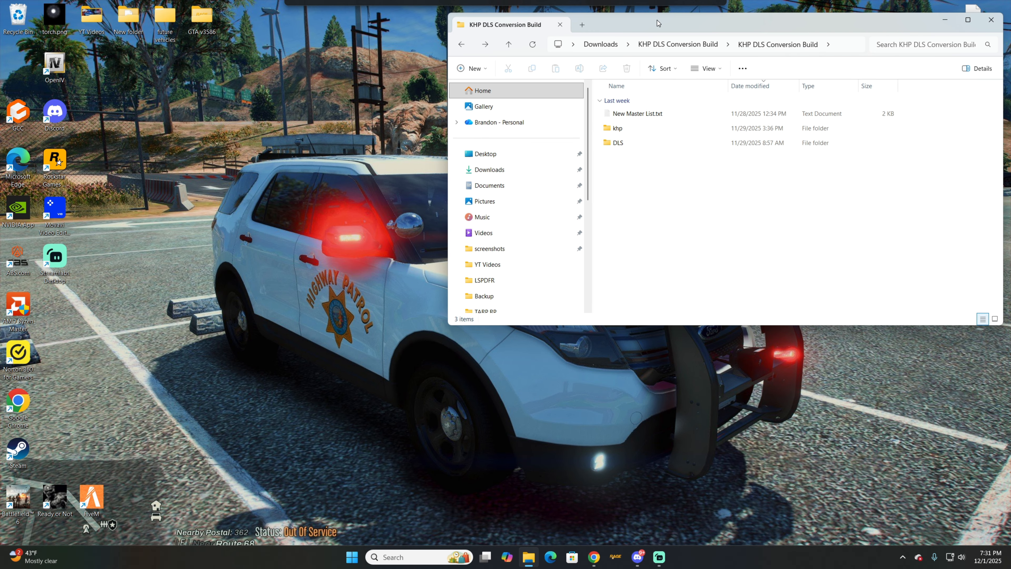
# Launch OpenIV for GTA V and arrange its window beside the KHP DLS Conversion Build folder window
pyautogui.doubleClick(55, 65)
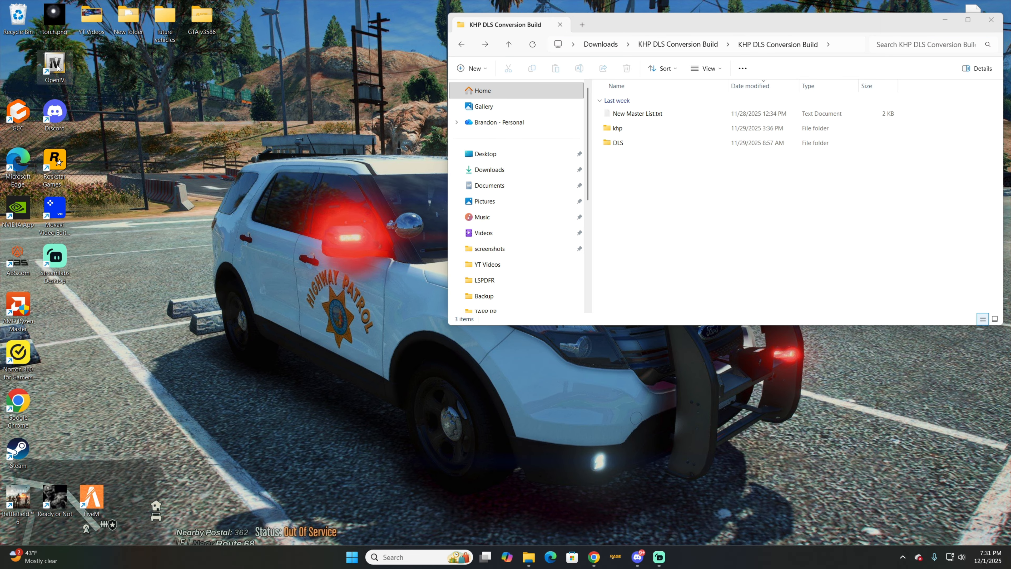
pyautogui.click(454, 295)
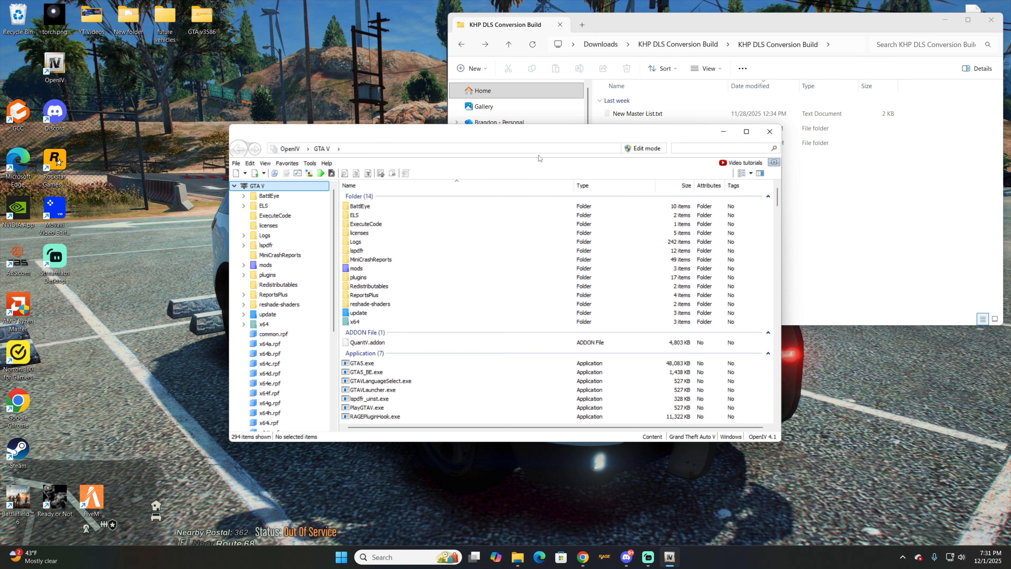
pyautogui.moveTo(556, 136); pyautogui.dragTo(324, 20)
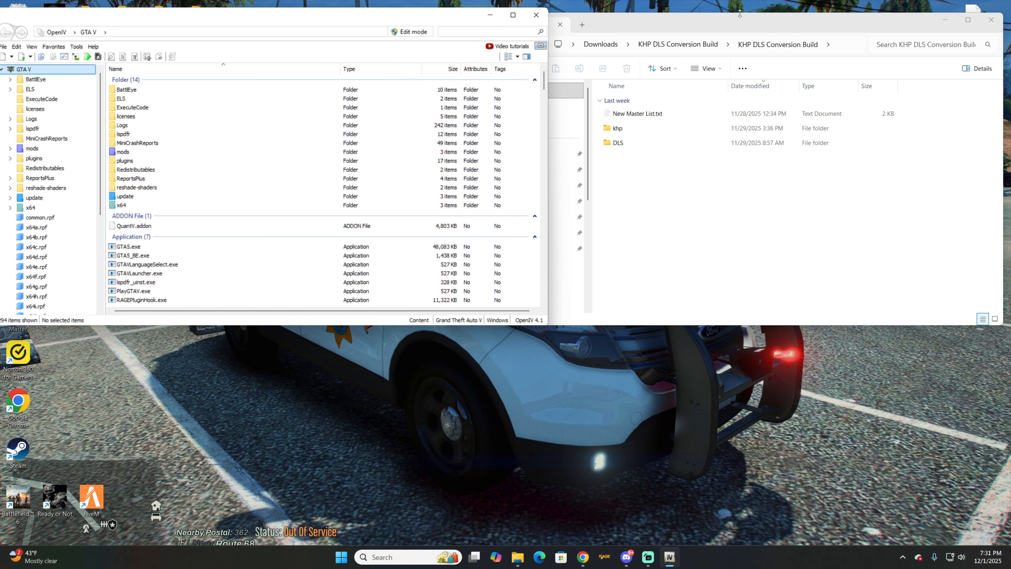
pyautogui.click(741, 25)
pyautogui.moveTo(741, 25); pyautogui.dragTo(806, 40)
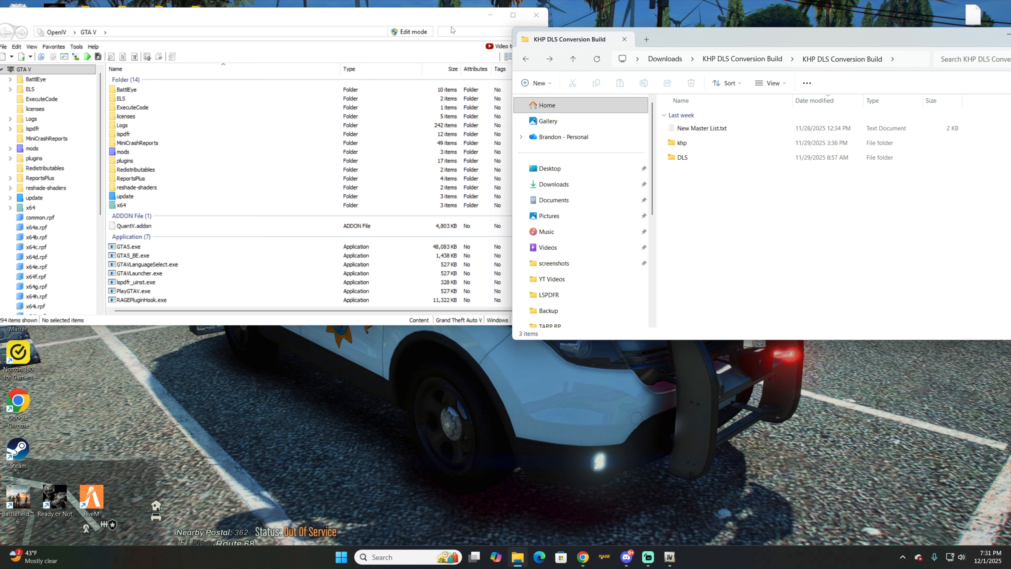
# Enable edit mode in OpenIV and go to the mods > update > x64 > dlcpacks folder
pyautogui.click(405, 32)
pyautogui.click(406, 33)
pyautogui.click(548, 314)
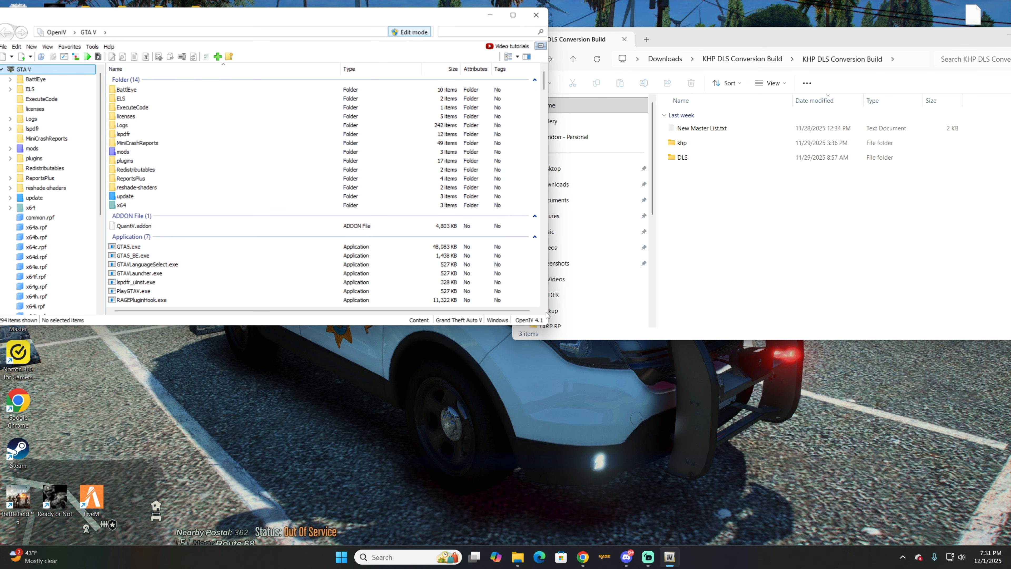
pyautogui.click(71, 47)
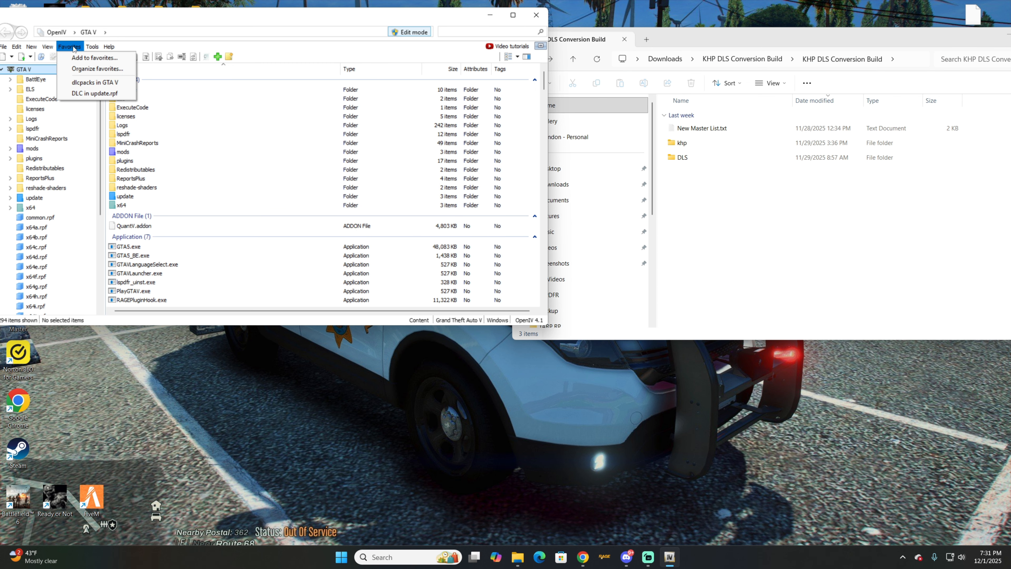
pyautogui.click(100, 84)
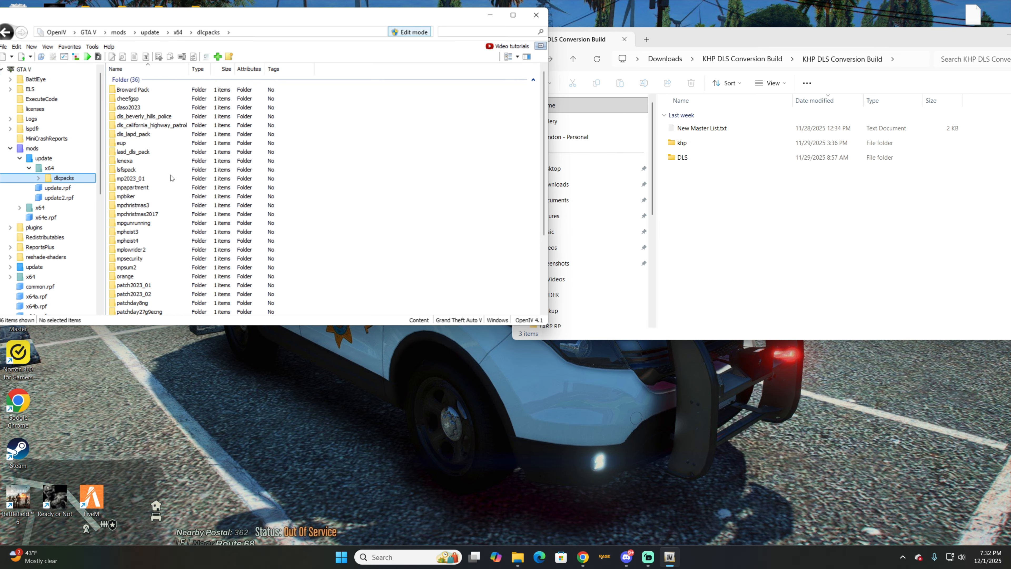
pyautogui.scroll(-4, 171, 179)
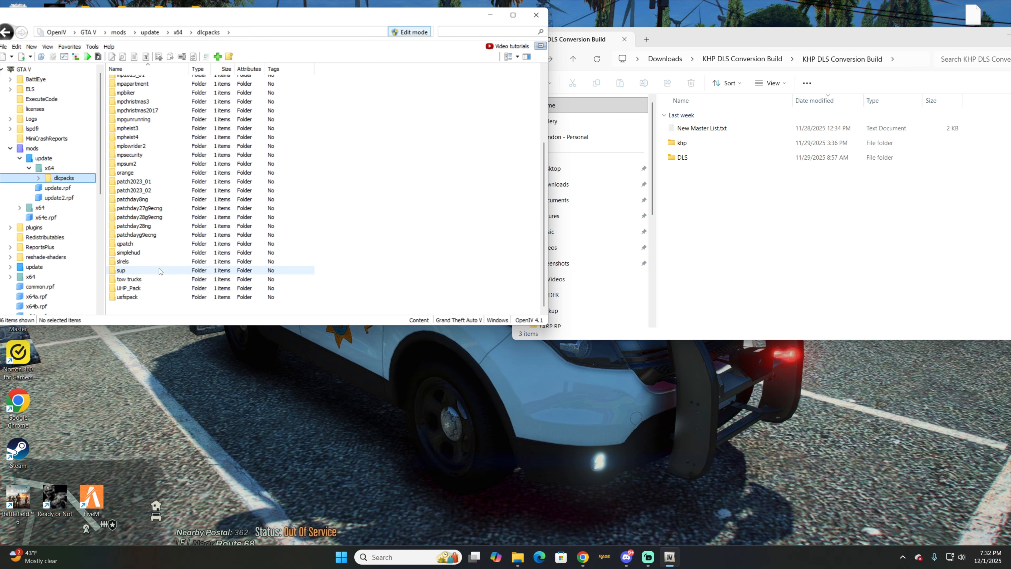
pyautogui.scroll(4, 167, 255)
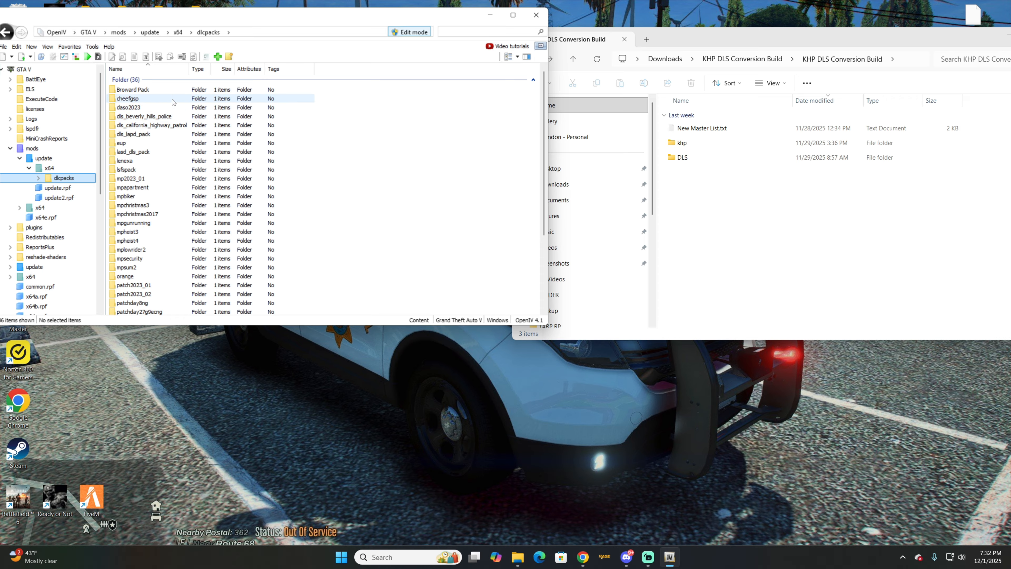
# Check the khp folder's contents and copy the whole folder from KHP DLS Conversion Build into dlcpacks
pyautogui.click(840, 230)
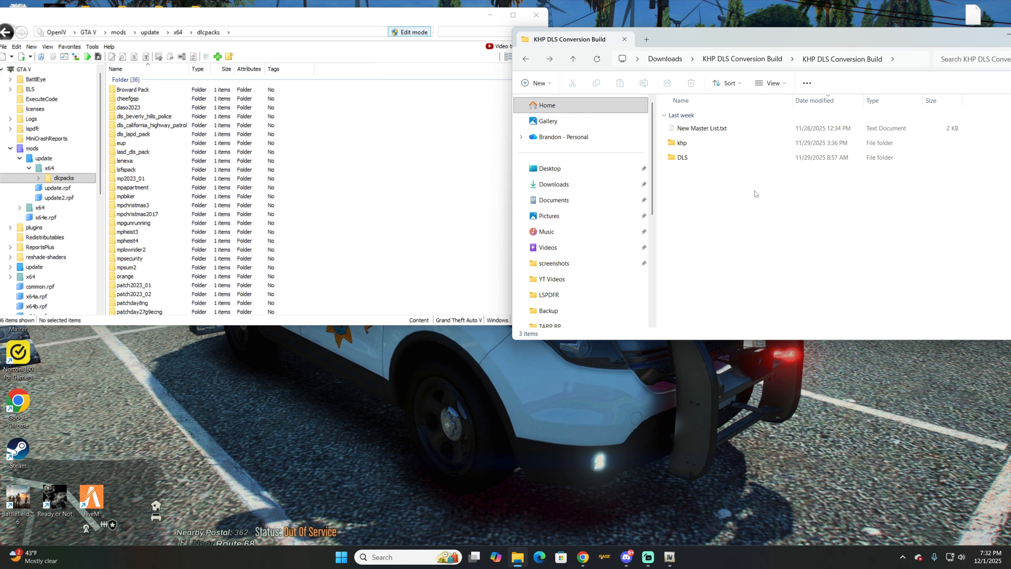
pyautogui.doubleClick(726, 144)
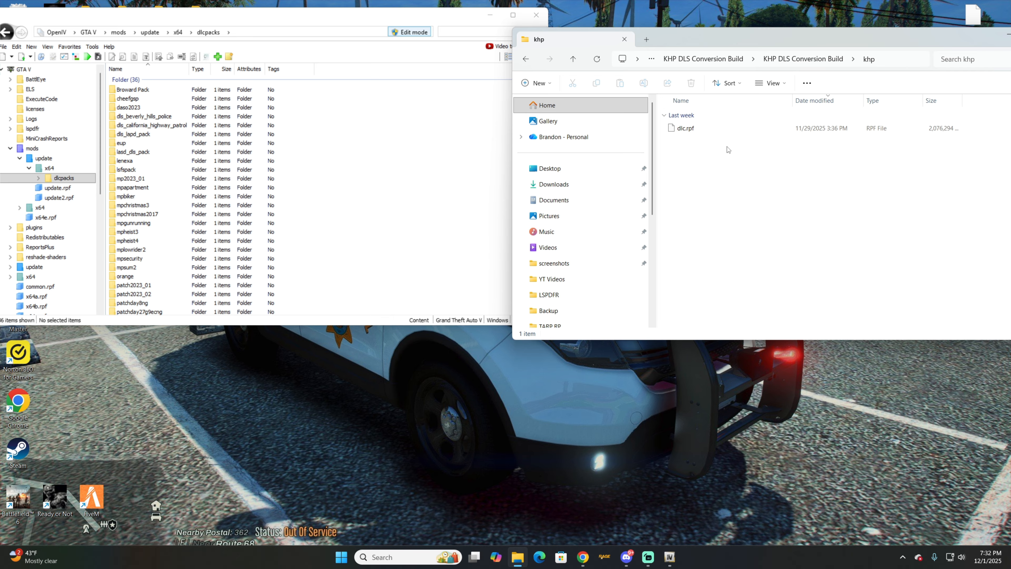
pyautogui.hotkey('alt', 'Left')
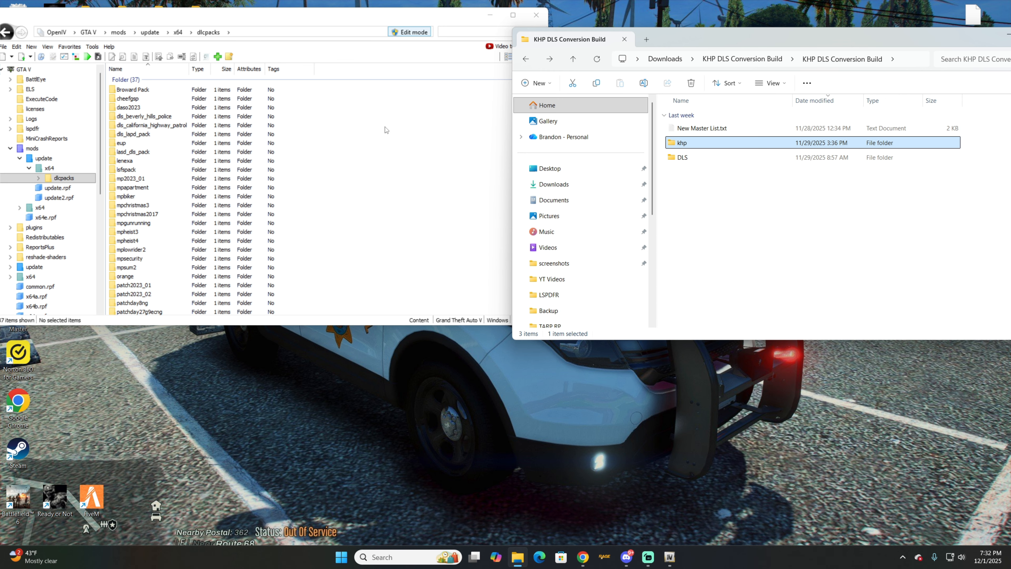
pyautogui.scroll(-4, 354, 168)
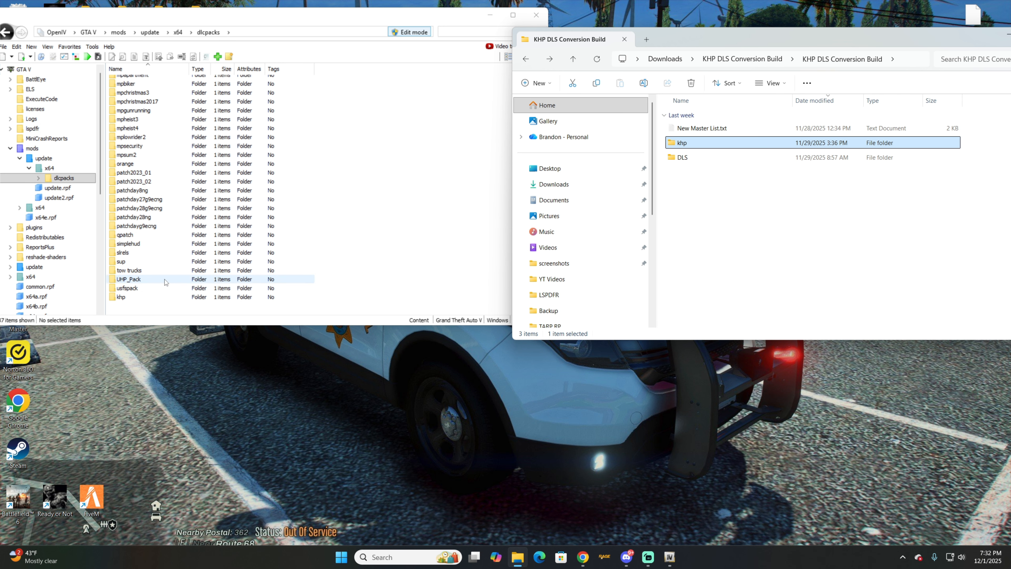
# Open the vehicles.rpf archive inside the newly added khp pack, under dlc.rpf > x64
pyautogui.doubleClick(145, 292)
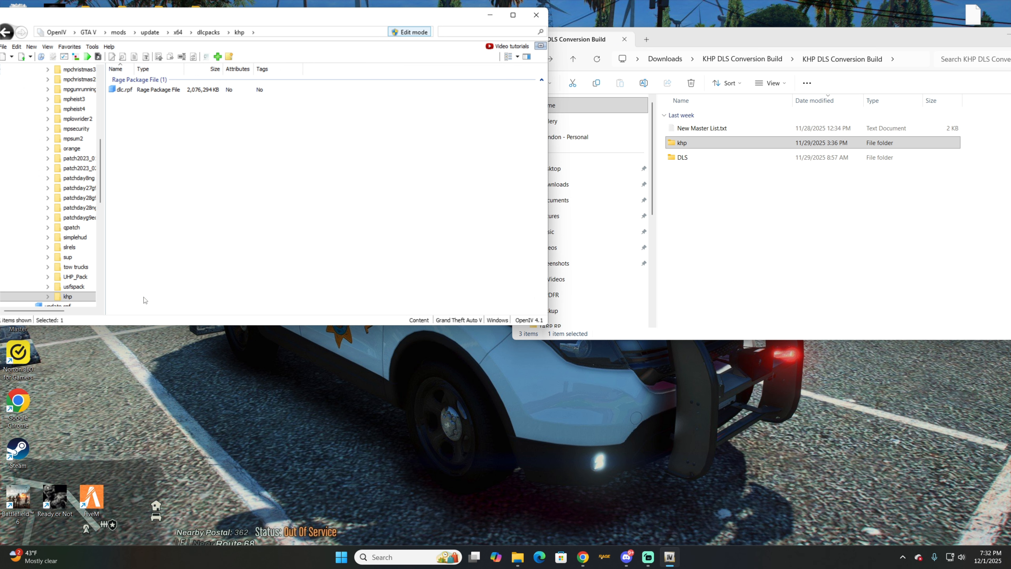
pyautogui.doubleClick(161, 91)
pyautogui.doubleClick(157, 99)
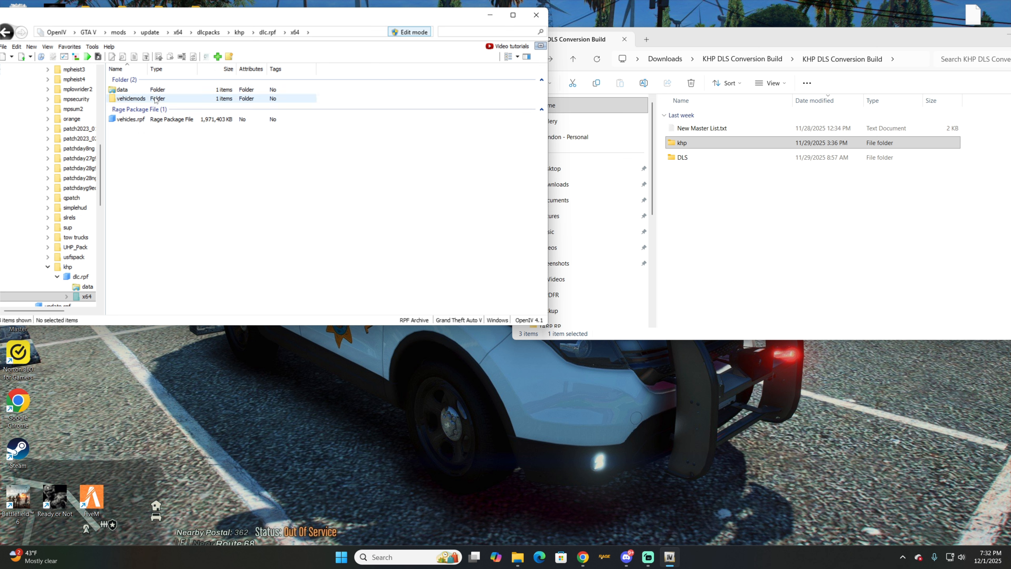
pyautogui.doubleClick(156, 119)
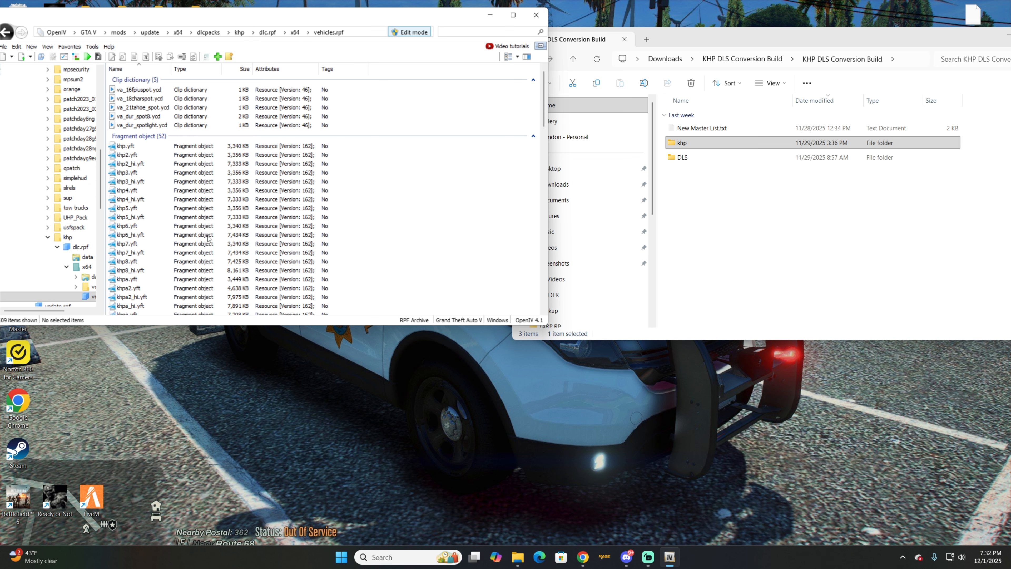
# Preview the khp8.yft vehicle model in the model viewer from several angles and close the viewer
pyautogui.scroll(-3, 208, 238)
pyautogui.click(156, 185)
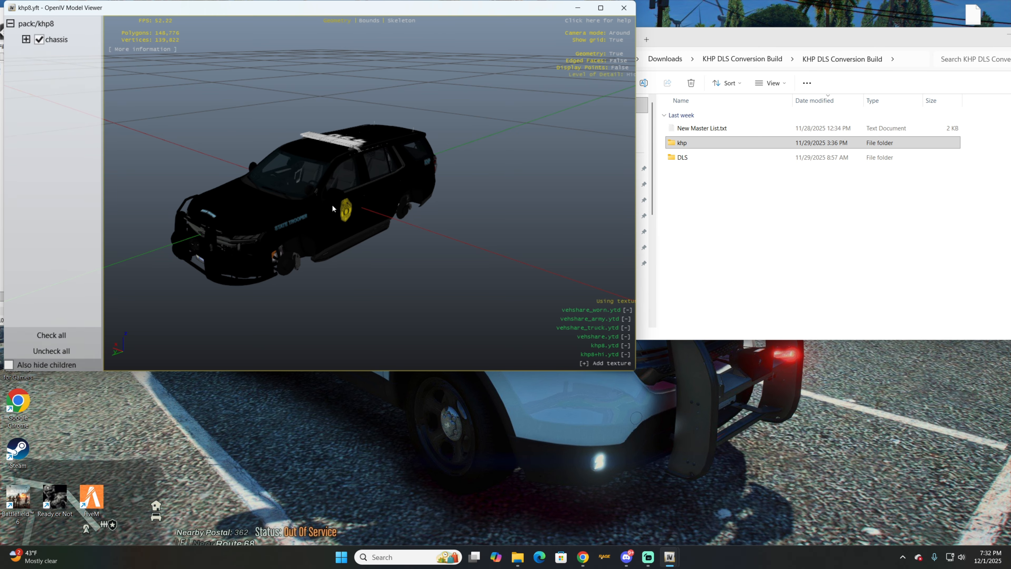
pyautogui.moveTo(426, 182); pyautogui.dragTo(278, 119)
pyautogui.click(624, 8)
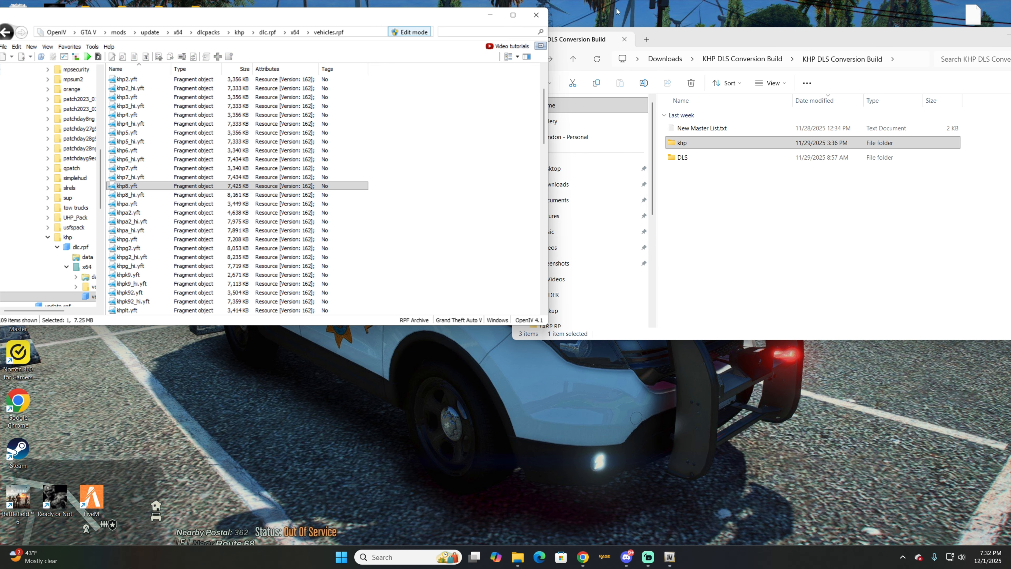
pyautogui.click(463, 175)
# Go to the common > data folder inside the mods update.rpf archive and find dlclist.xml
pyautogui.click(410, 32)
pyautogui.click(76, 46)
pyautogui.moveTo(53, 46)
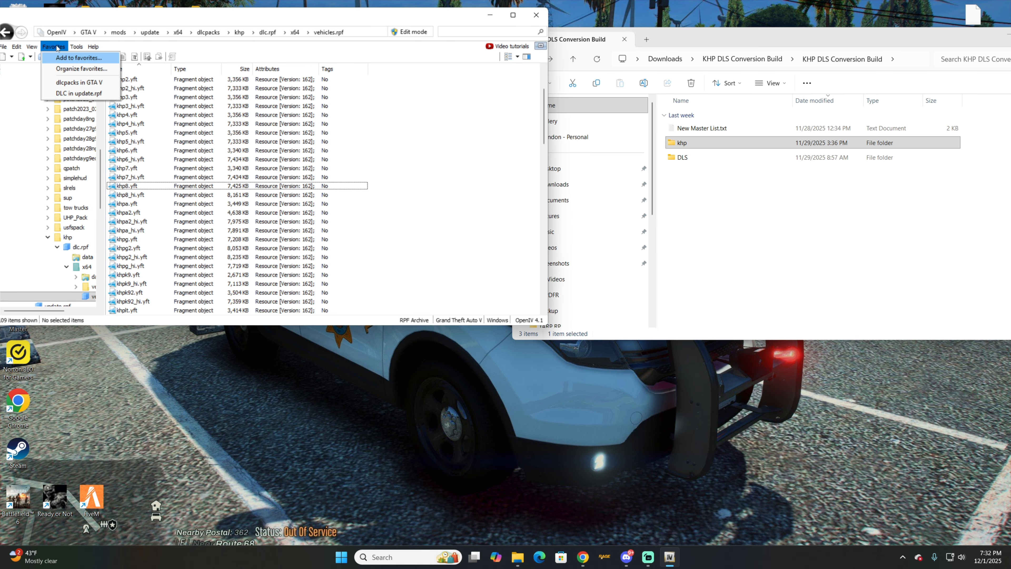
pyautogui.click(69, 94)
pyautogui.scroll(-10, 231, 160)
pyautogui.scroll(-5, 230, 159)
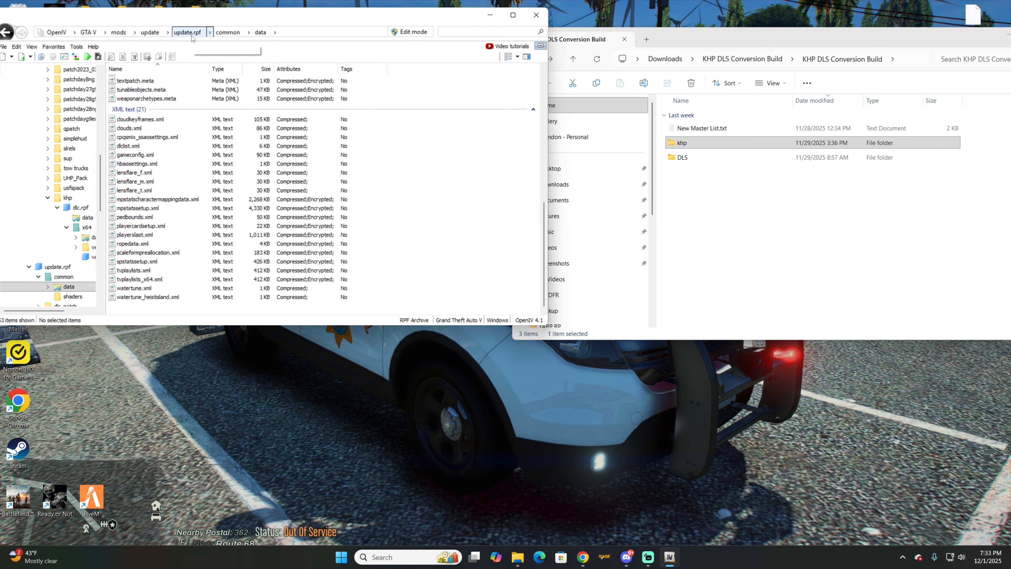
# Enable edit mode and open dlclist.xml from update.rpf's common > data folder for editing
pyautogui.click(410, 32)
pyautogui.press('Return')
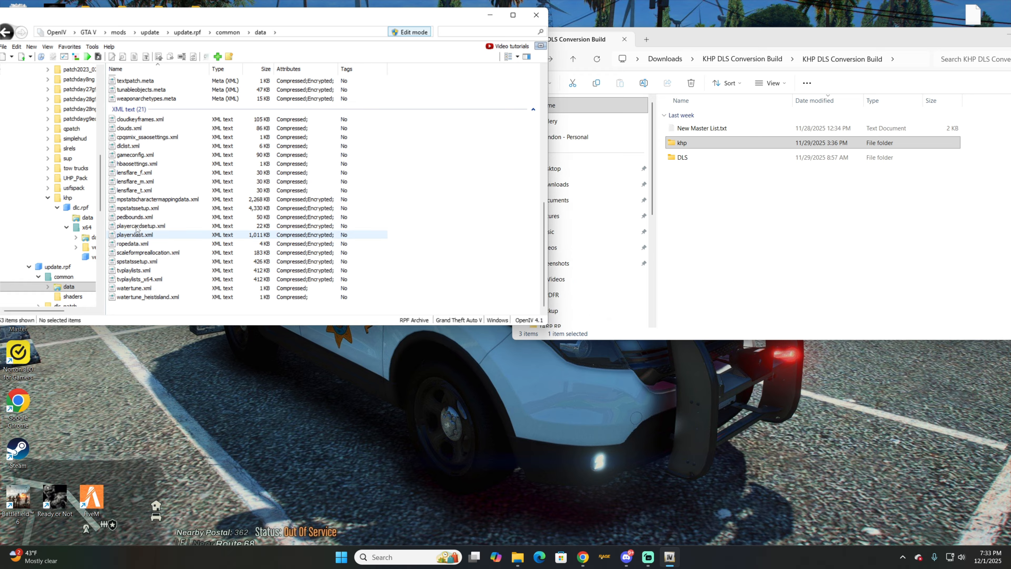
pyautogui.click(175, 146)
pyautogui.rightClick(179, 146)
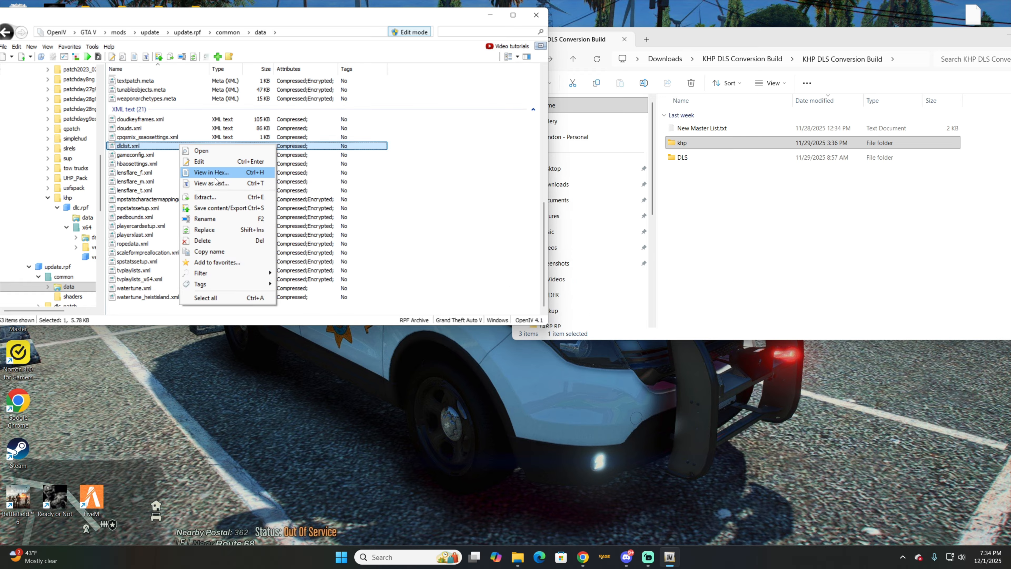
pyautogui.click(201, 161)
# Copy the existing dlcpacks:/khp/ item line in dlclist.xml and delete that line, closing the gap above the whelenedgepack entry
pyautogui.scroll(-8, 319, 191)
pyautogui.scroll(-20, 319, 191)
pyautogui.scroll(20, 319, 190)
pyautogui.scroll(-20, 319, 191)
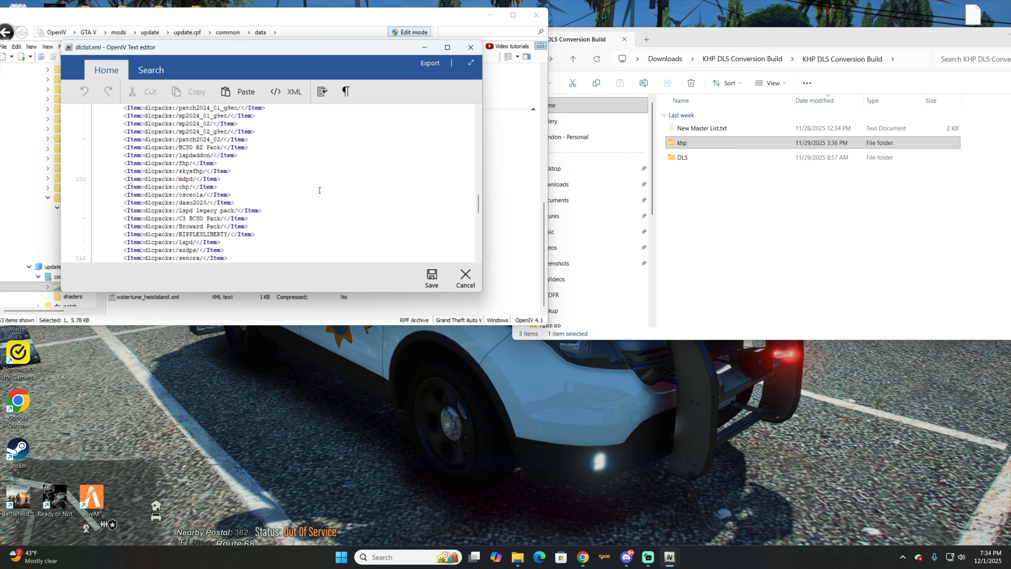
pyautogui.scroll(-1, 314, 179)
pyautogui.scroll(-1, 319, 180)
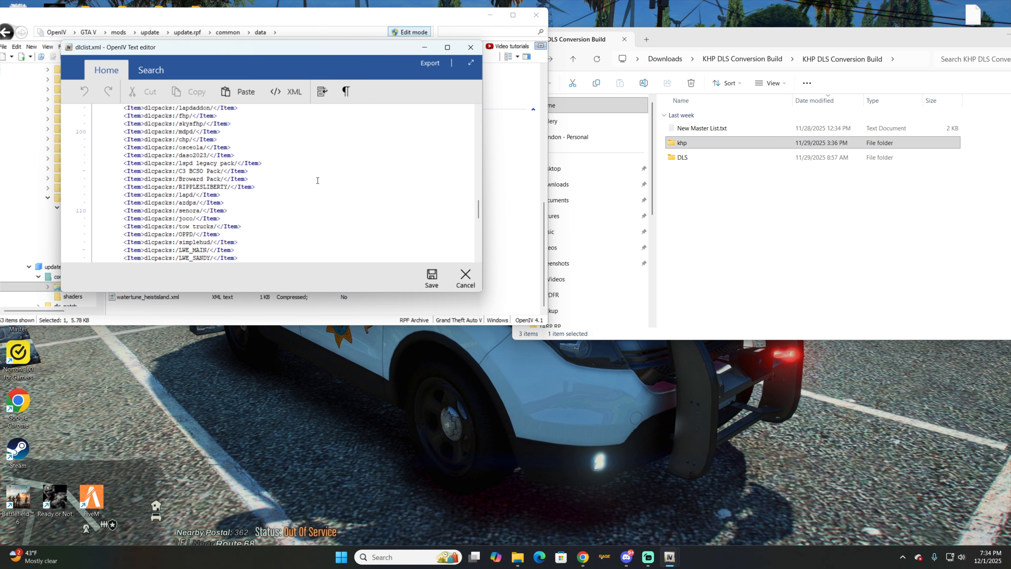
pyautogui.scroll(-6, 313, 195)
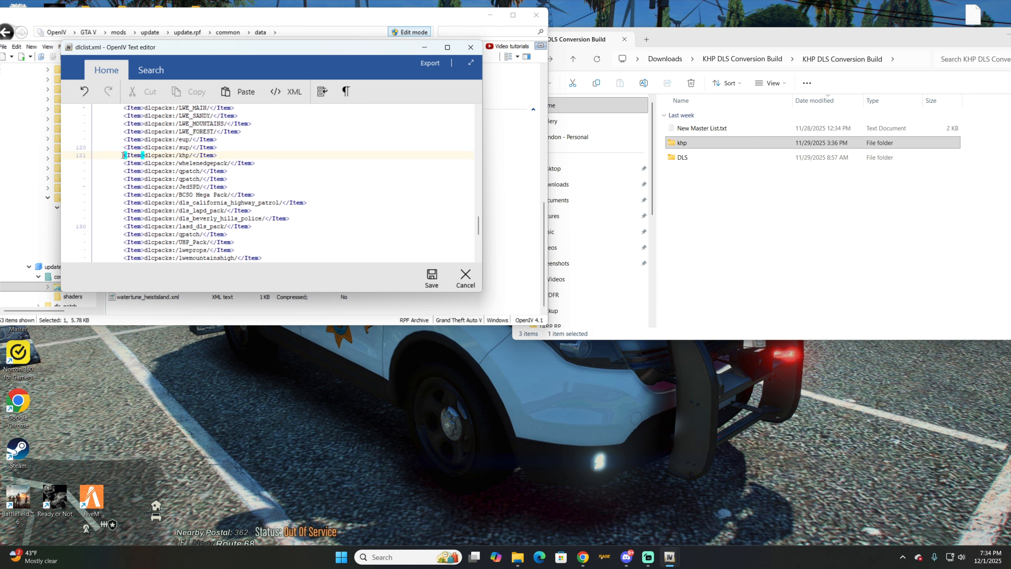
pyautogui.moveTo(122, 154); pyautogui.dragTo(216, 157)
pyautogui.hotkey('ctrl', 'c')
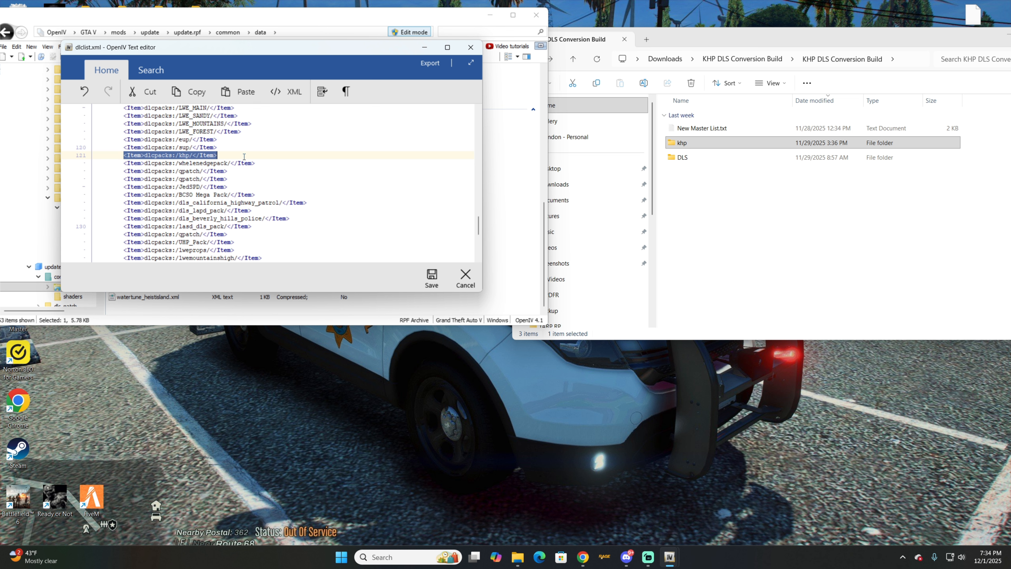
pyautogui.press('Delete')
pyautogui.press('Delete')
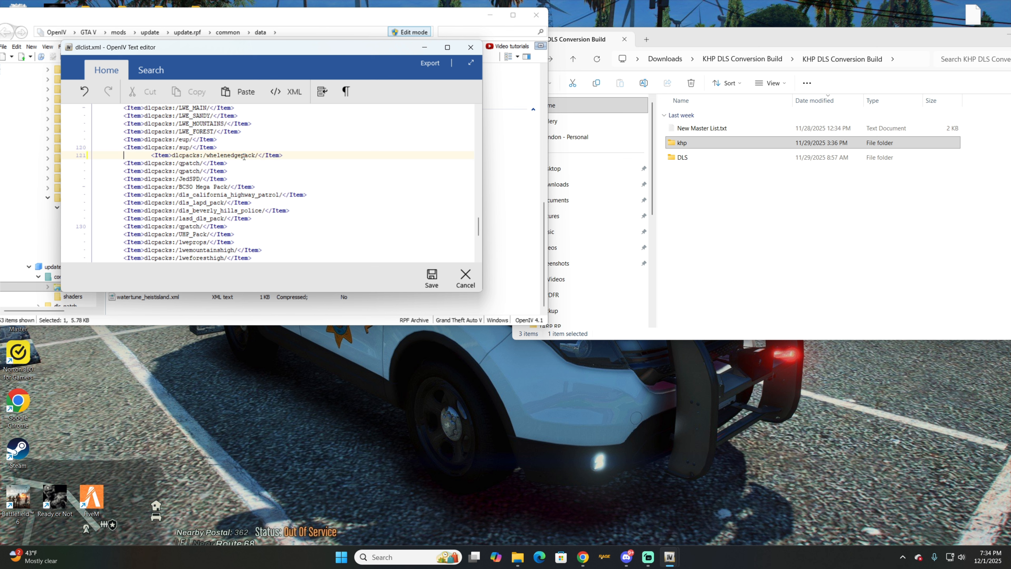
pyautogui.press('Delete')
pyautogui.press('Delete')
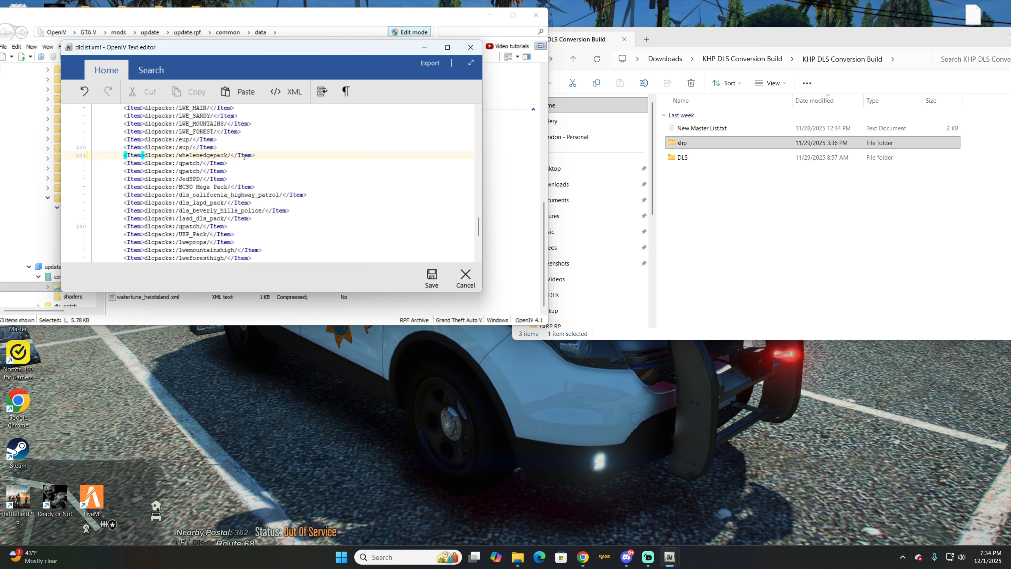
# Paste the dlcpacks:/khp/ item on a new line below the final qpatch entry and save dlclist.xml
pyautogui.scroll(-7, 295, 164)
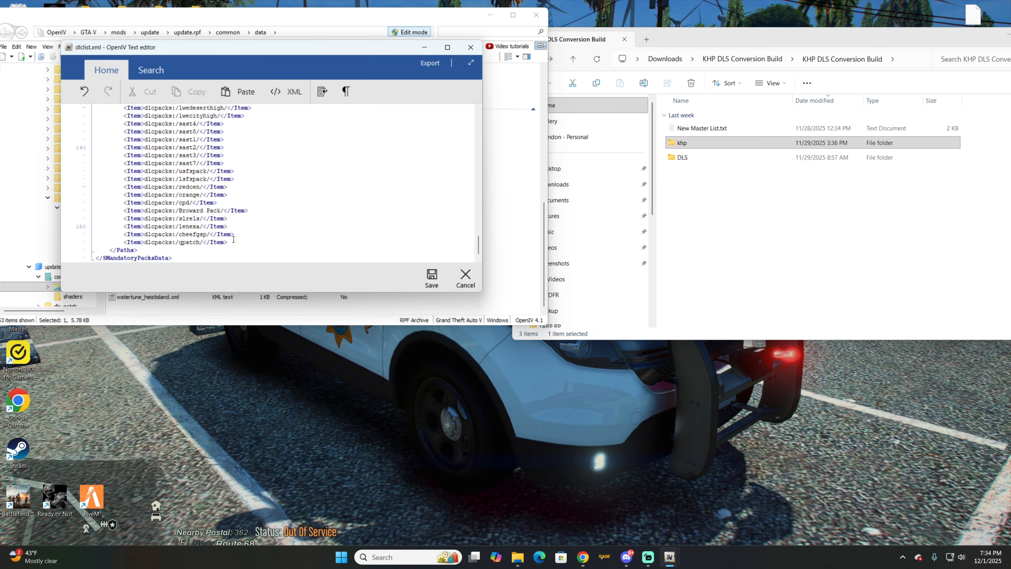
pyautogui.press('Return')
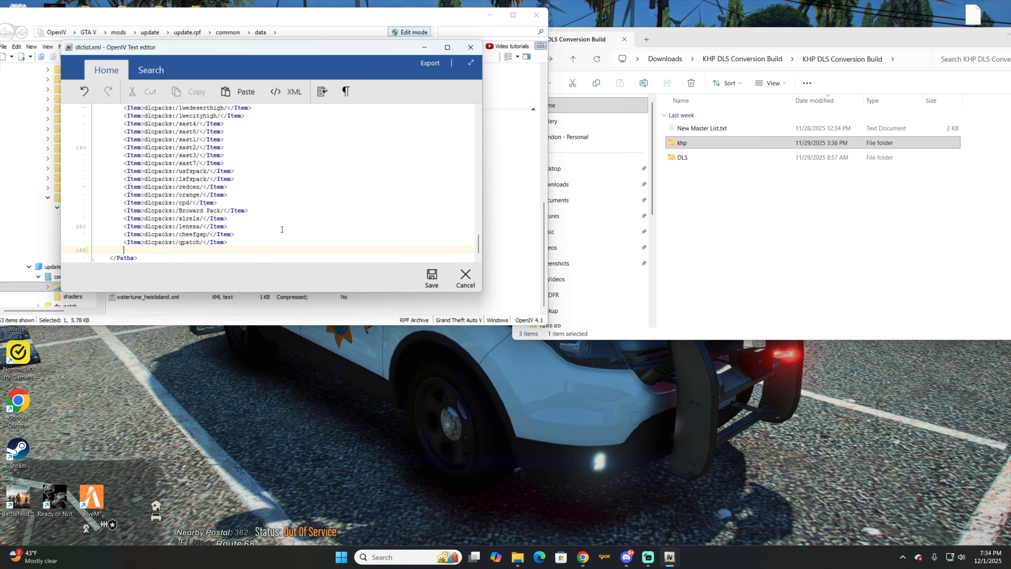
pyautogui.hotkey('ctrl', 'v')
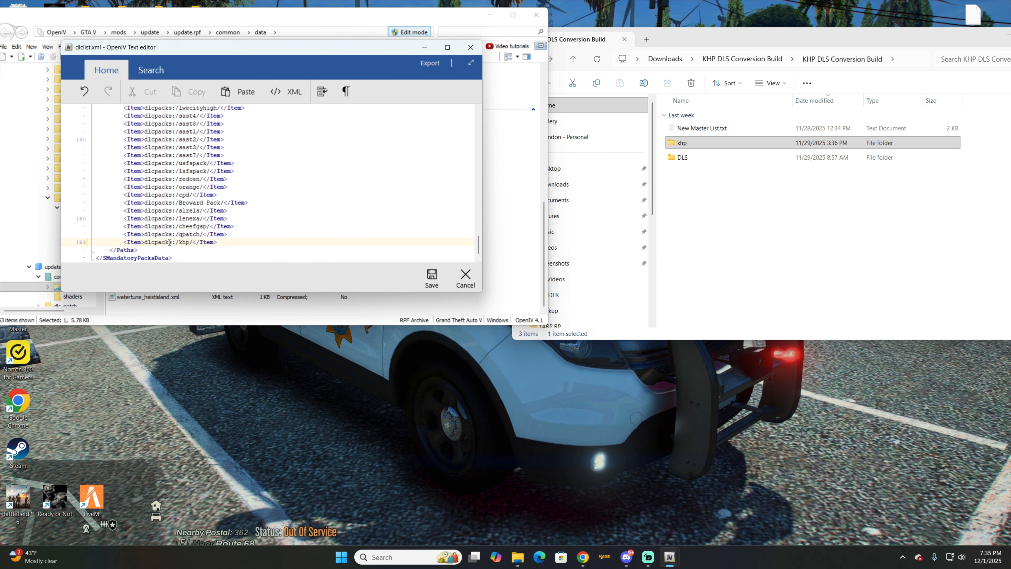
pyautogui.click(431, 277)
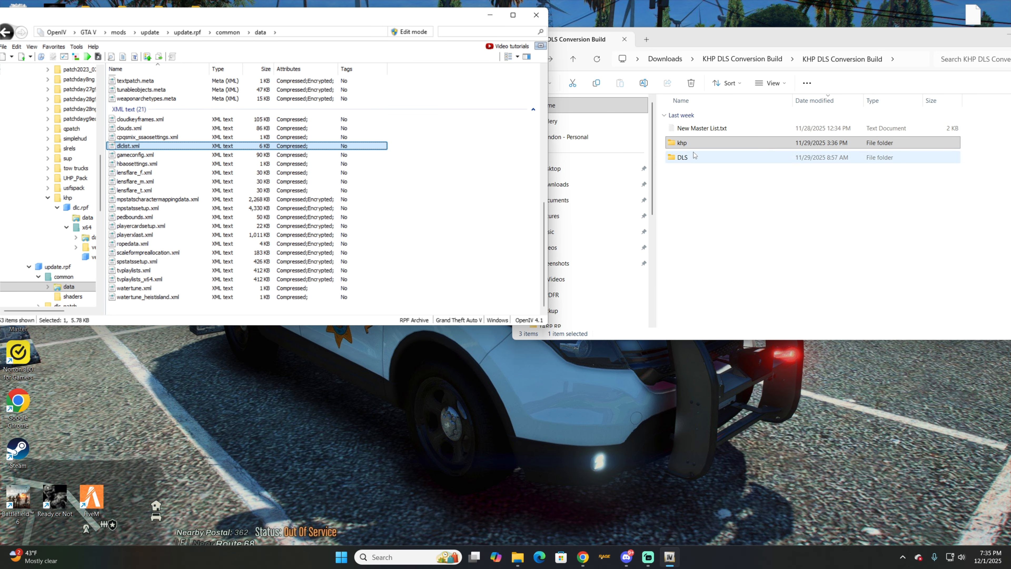
# Check the downloaded DLS folder's files and open the Grand Theft Auto V game folder in a second File Explorer window beside the download
pyautogui.doubleClick(707, 160)
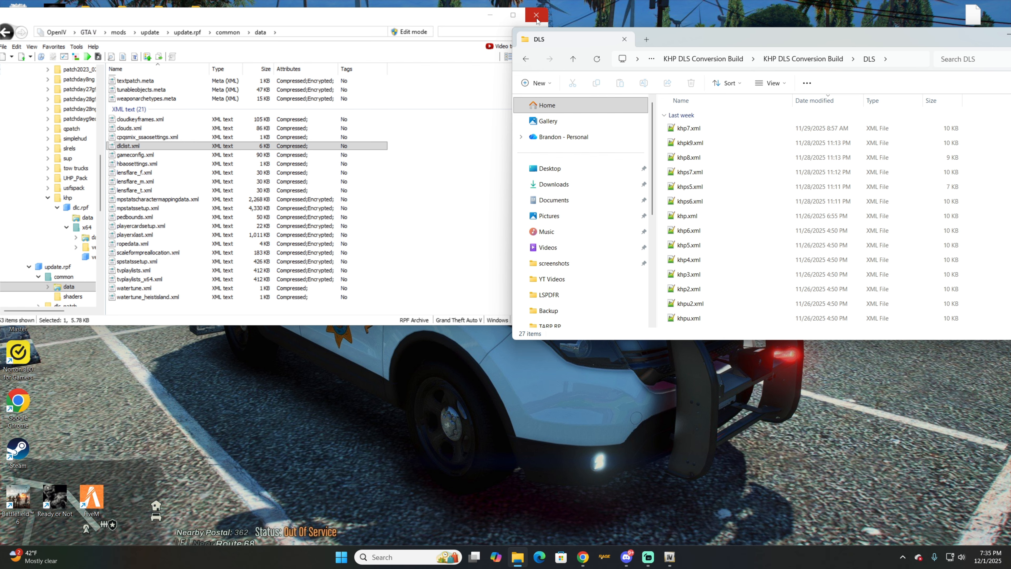
pyautogui.rightClick(517, 557)
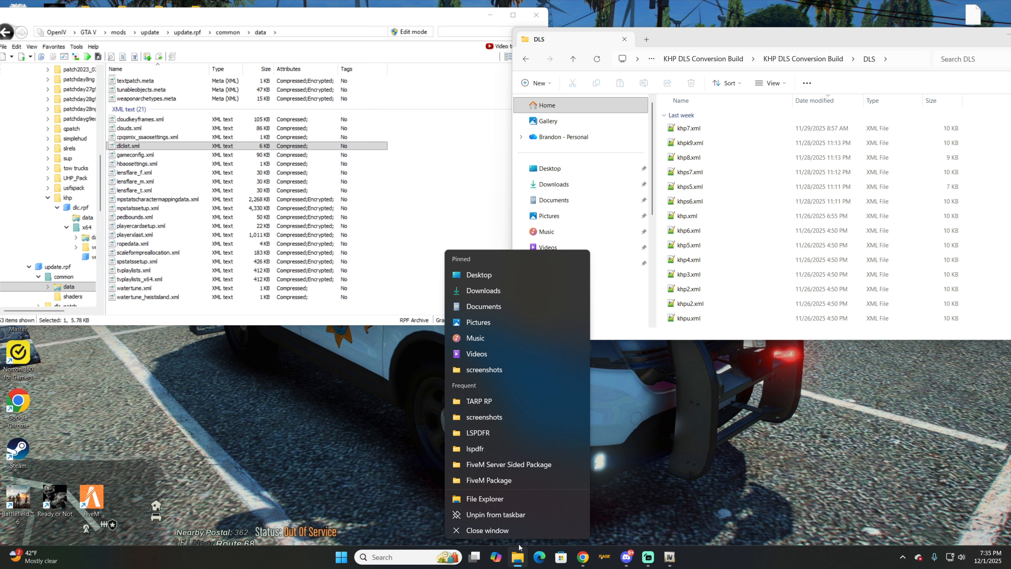
pyautogui.click(497, 433)
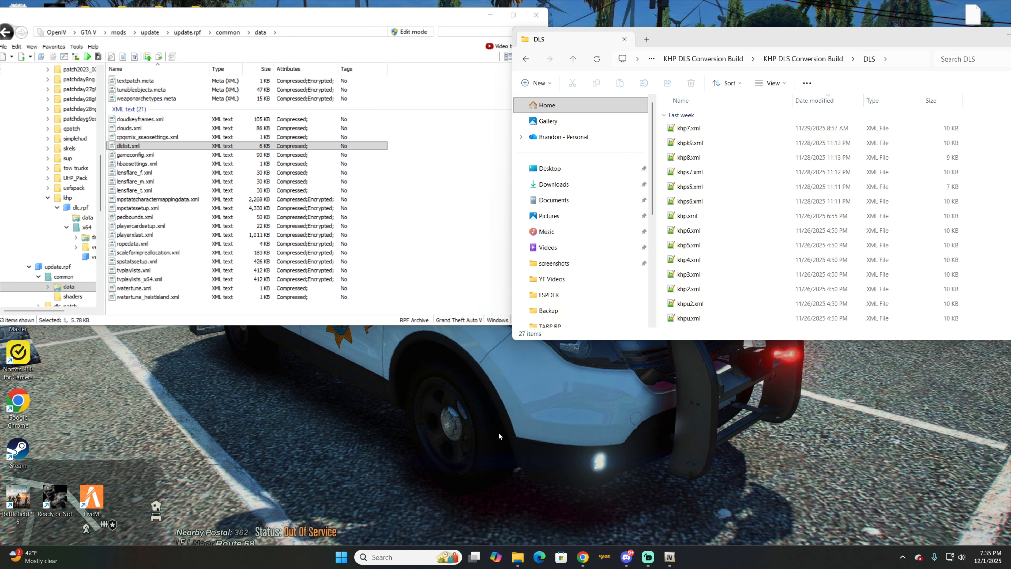
pyautogui.click(467, 151)
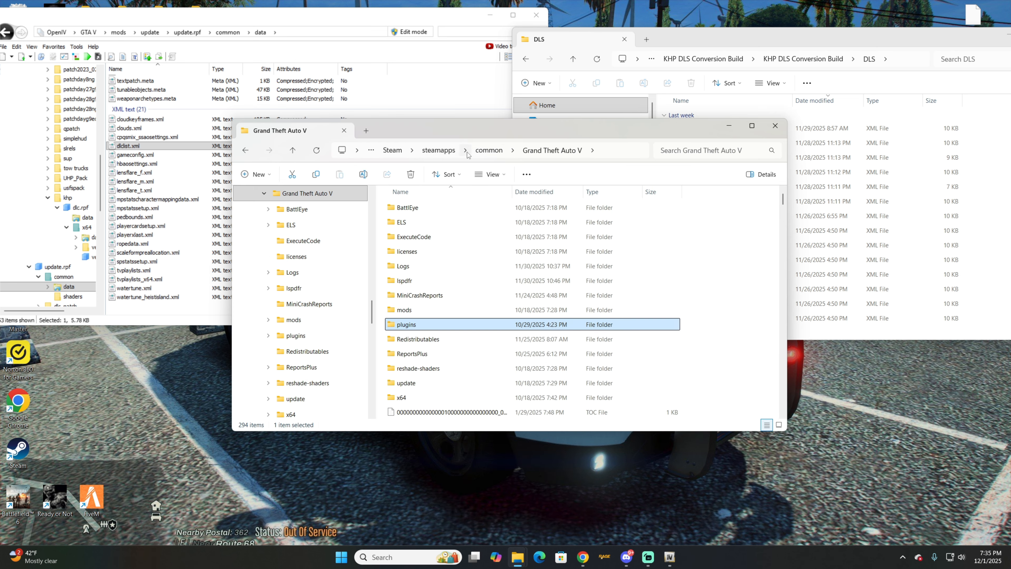
pyautogui.moveTo(584, 130); pyautogui.dragTo(349, 28)
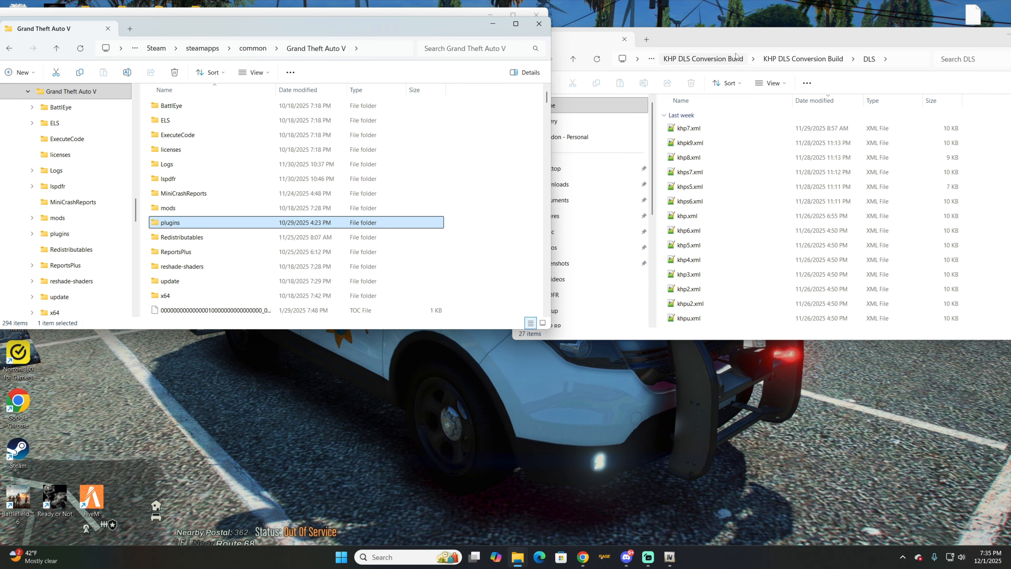
pyautogui.click(738, 38)
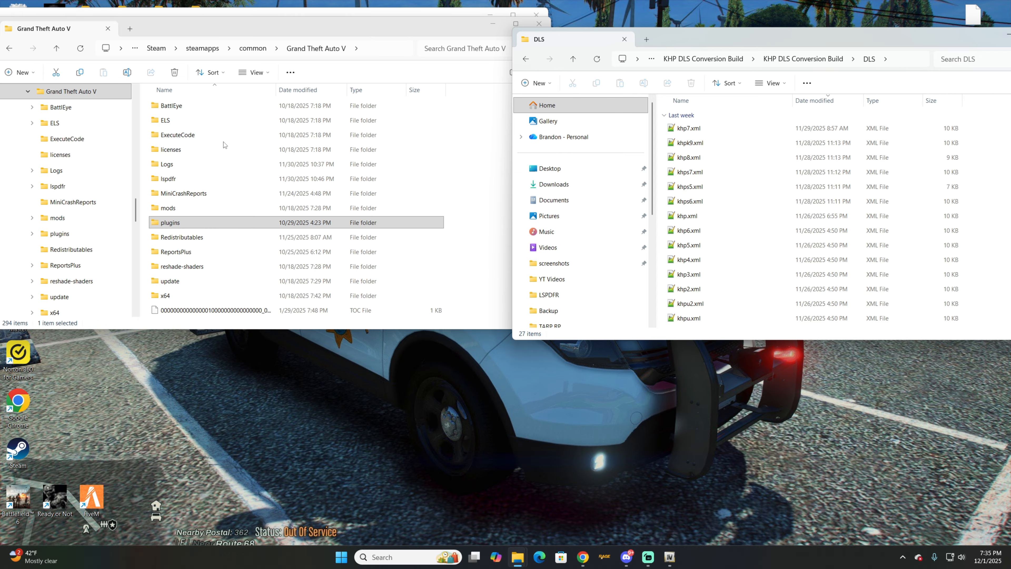
pyautogui.click(526, 60)
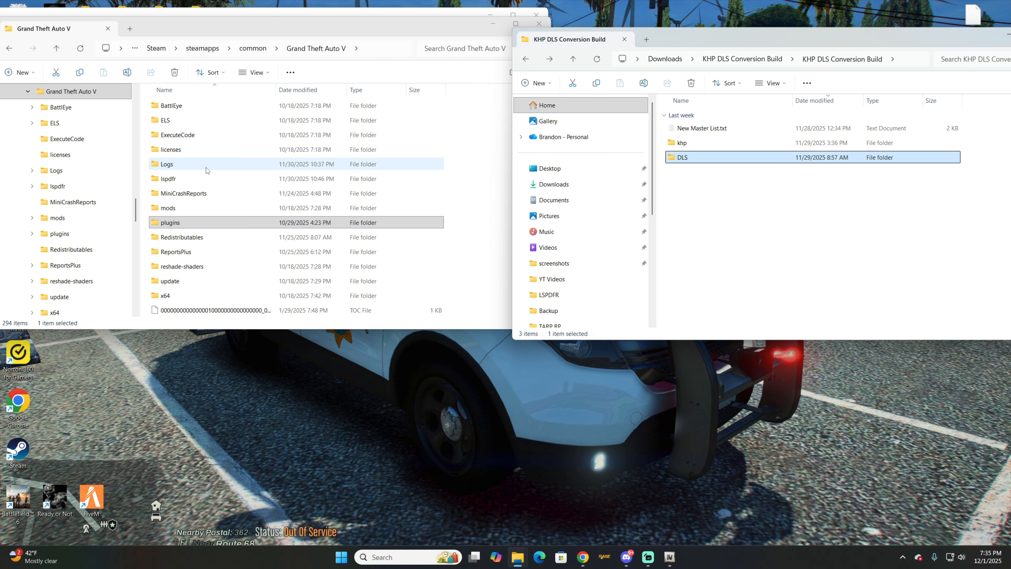
# Look inside the game's ELS > pack_default folder and return to the main Grand Theft Auto V folder
pyautogui.doubleClick(215, 120)
pyautogui.doubleClick(183, 107)
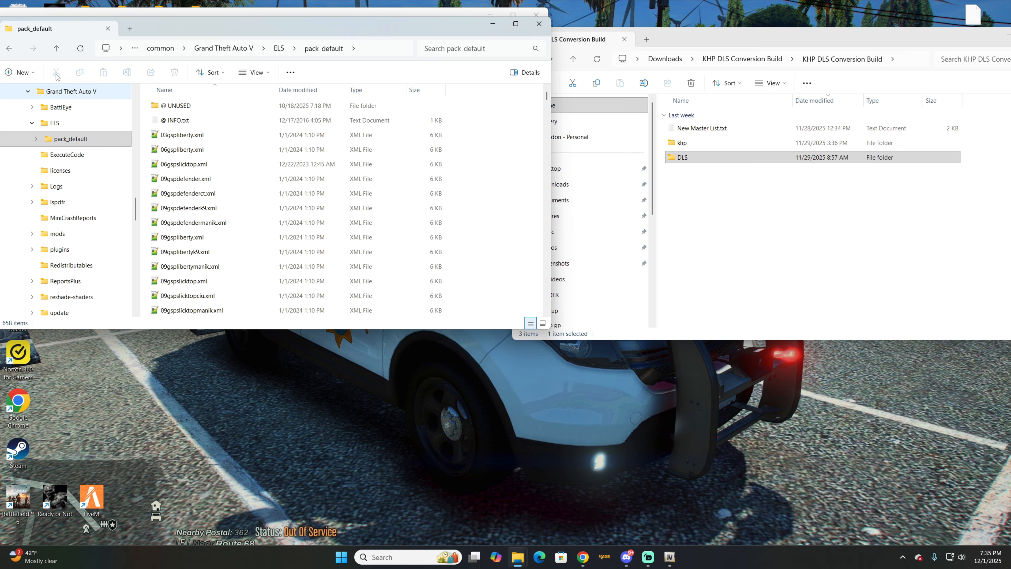
pyautogui.click(9, 48)
pyautogui.click(9, 48)
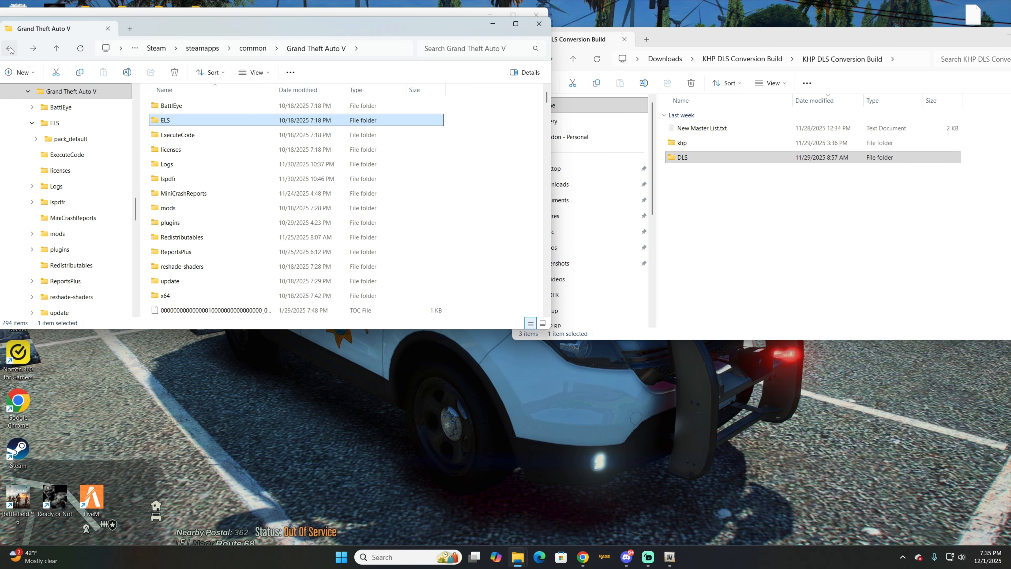
# Open the DLS folder inside the game's plugins folder
pyautogui.doubleClick(211, 222)
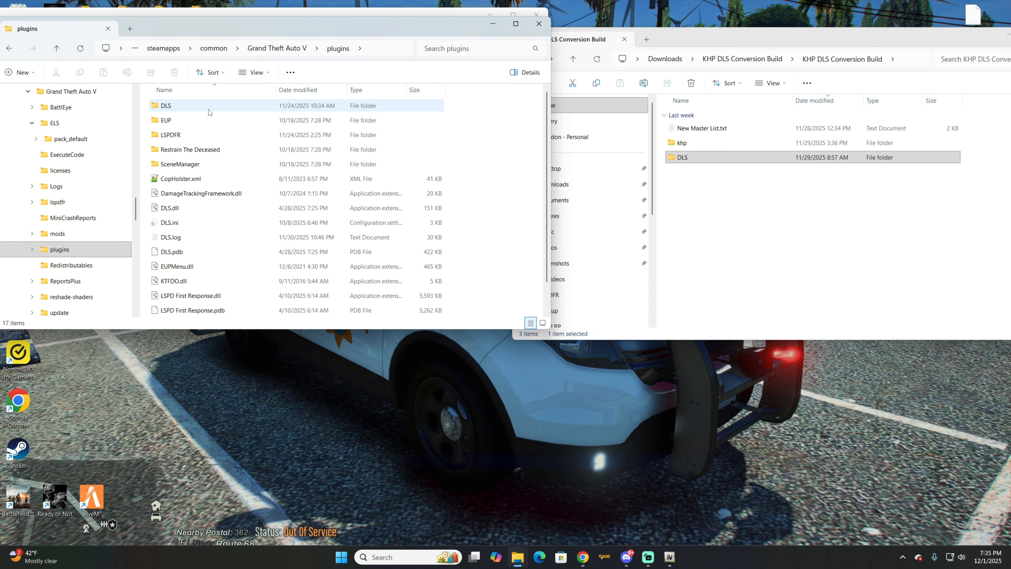
pyautogui.doubleClick(221, 108)
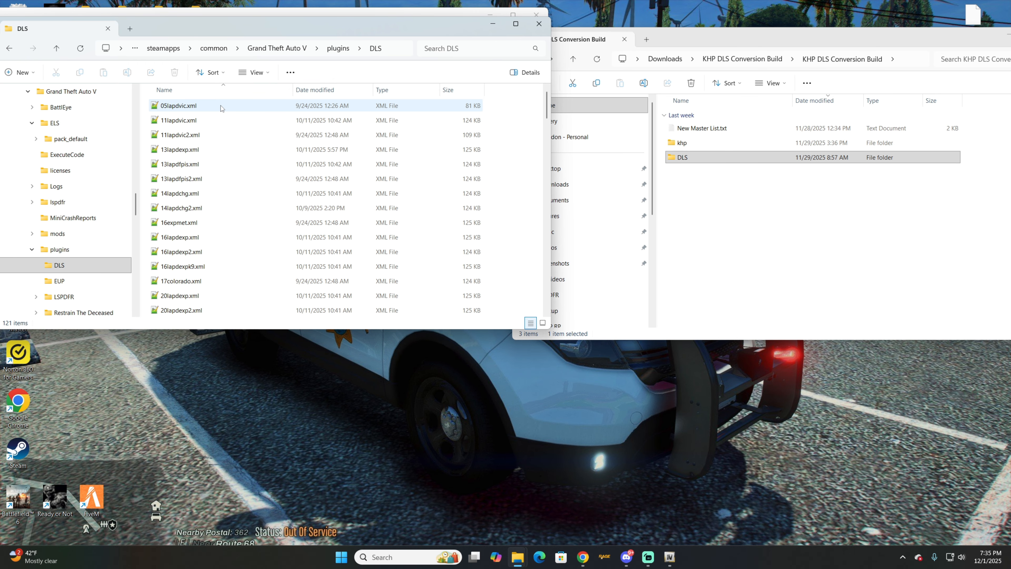
pyautogui.click(10, 51)
pyautogui.doubleClick(187, 105)
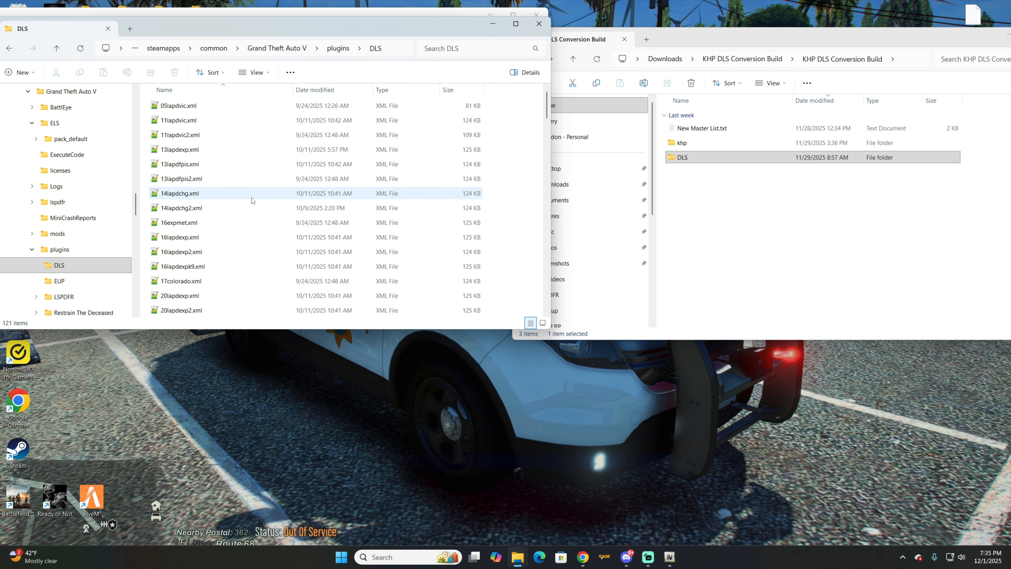
# Move all the khp XML files from the downloaded DLS folder into plugins > DLS, leaving the dls.ini subfolder behind
pyautogui.click(743, 162)
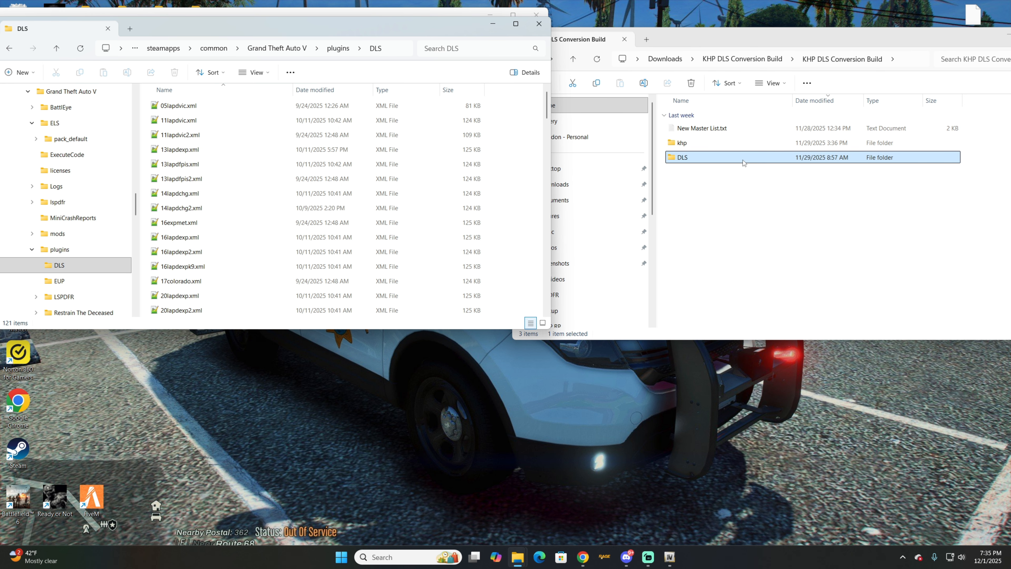
pyautogui.doubleClick(744, 157)
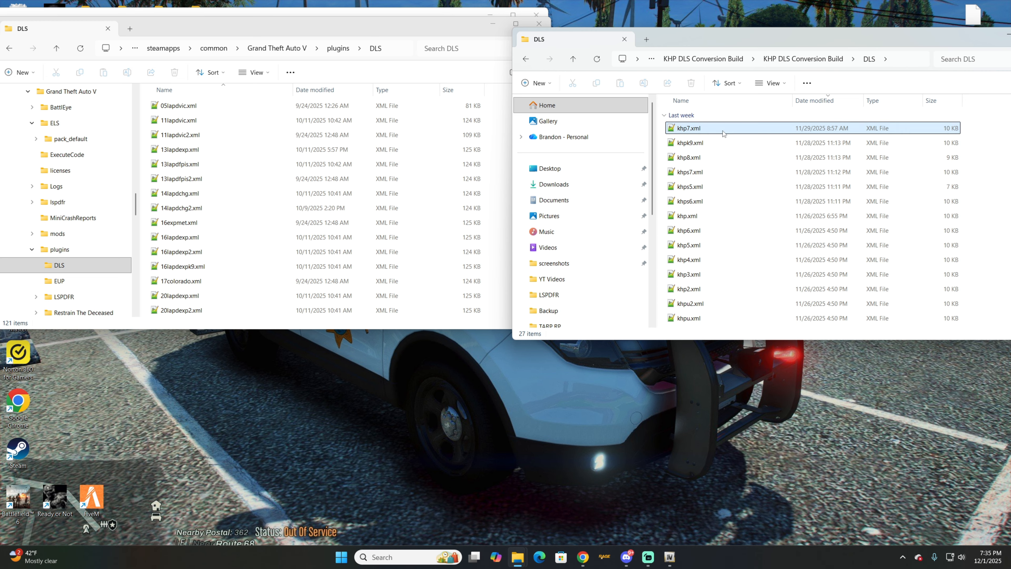
pyautogui.scroll(-20, 307, 178)
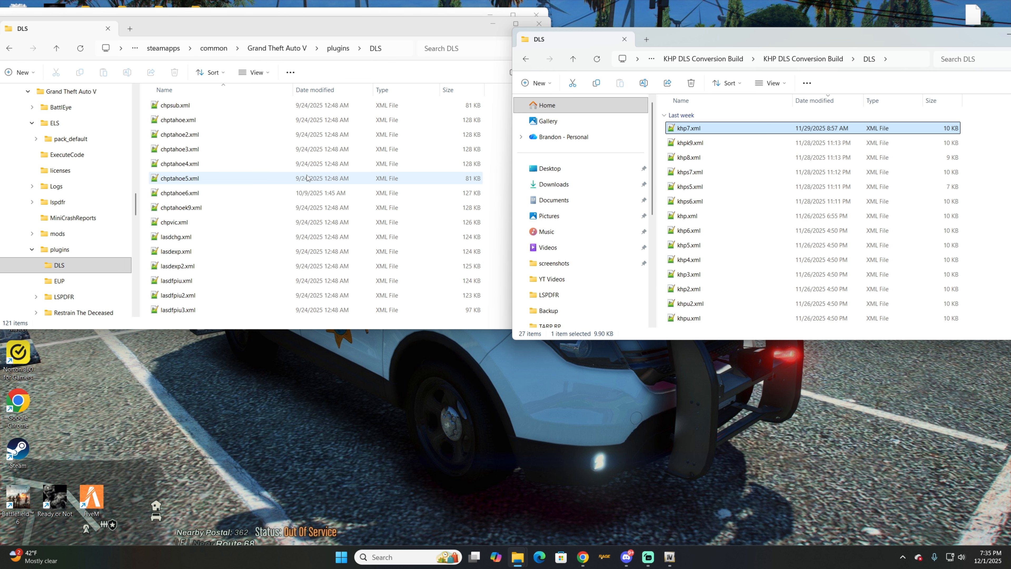
pyautogui.scroll(20, 308, 178)
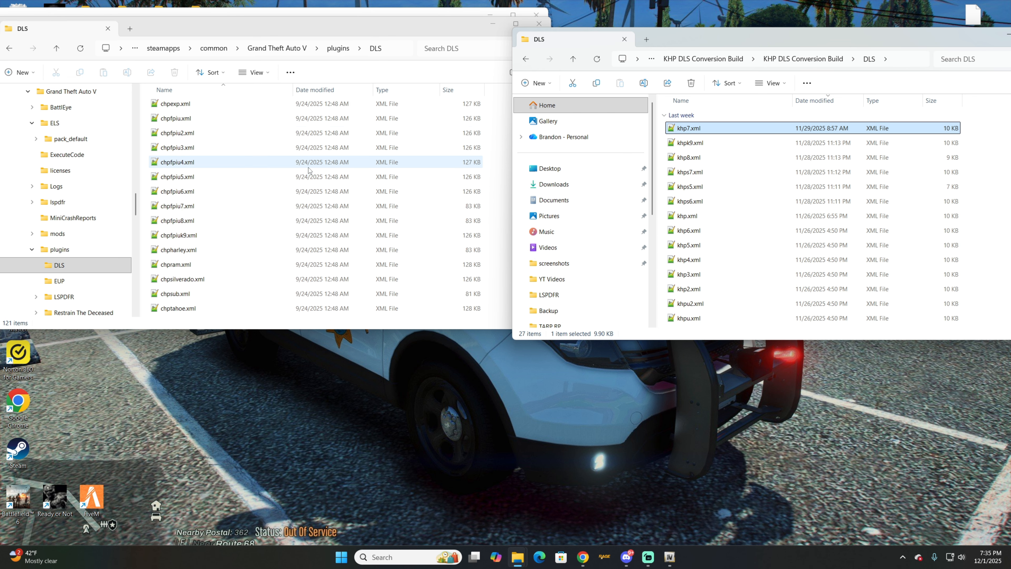
pyautogui.scroll(-5, 806, 170)
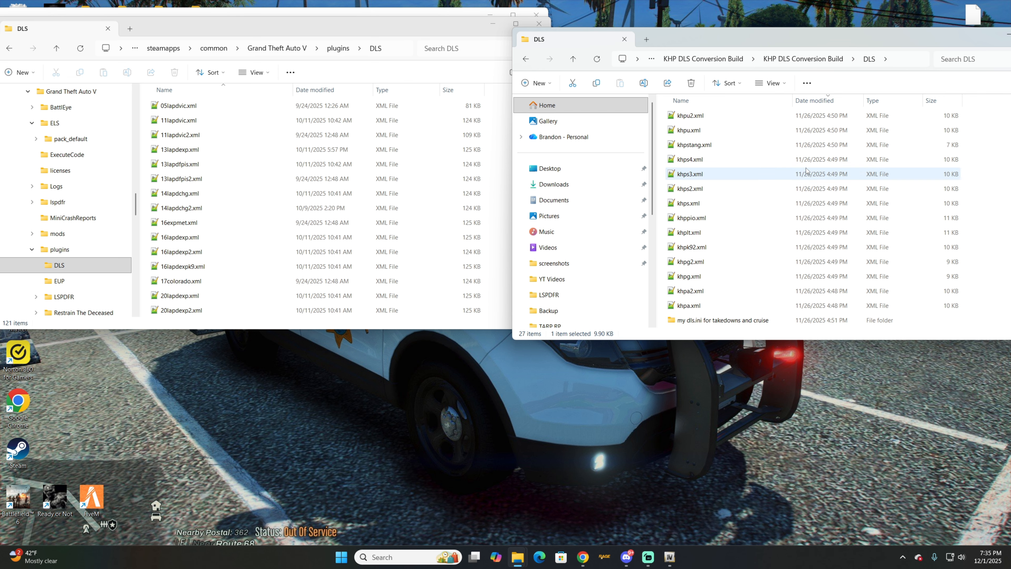
pyautogui.keyDown('shift'); pyautogui.click(768, 305); pyautogui.keyUp('shift')
pyautogui.moveTo(768, 188); pyautogui.dragTo(368, 190)
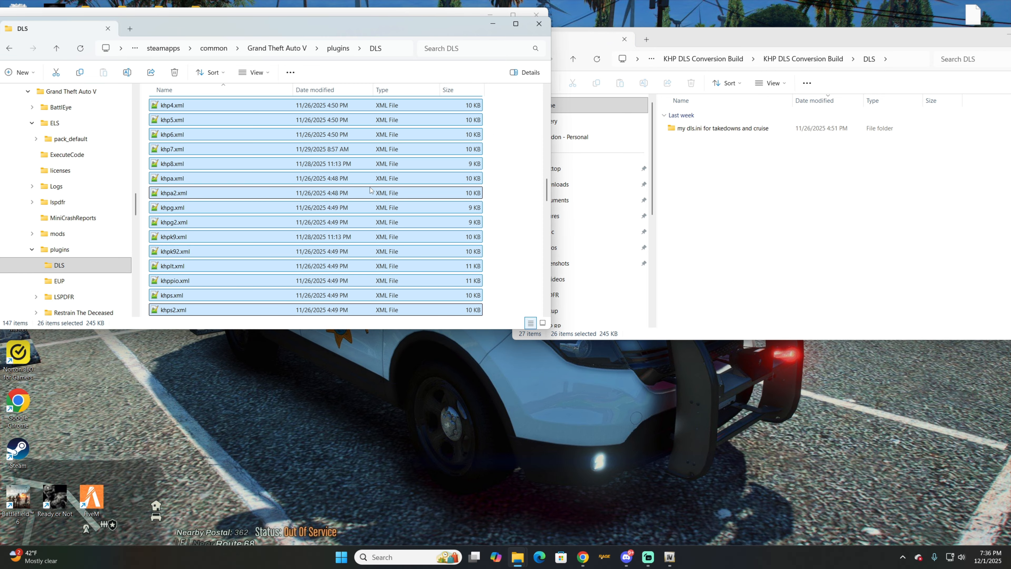
# Examine the plugins > DLS file list to verify the added khp XML files
pyautogui.scroll(5, 371, 191)
pyautogui.scroll(-4, 350, 194)
pyautogui.scroll(-4, 355, 194)
pyautogui.scroll(9, 355, 195)
pyautogui.scroll(-4, 354, 195)
pyautogui.click(279, 172)
pyautogui.scroll(4, 278, 175)
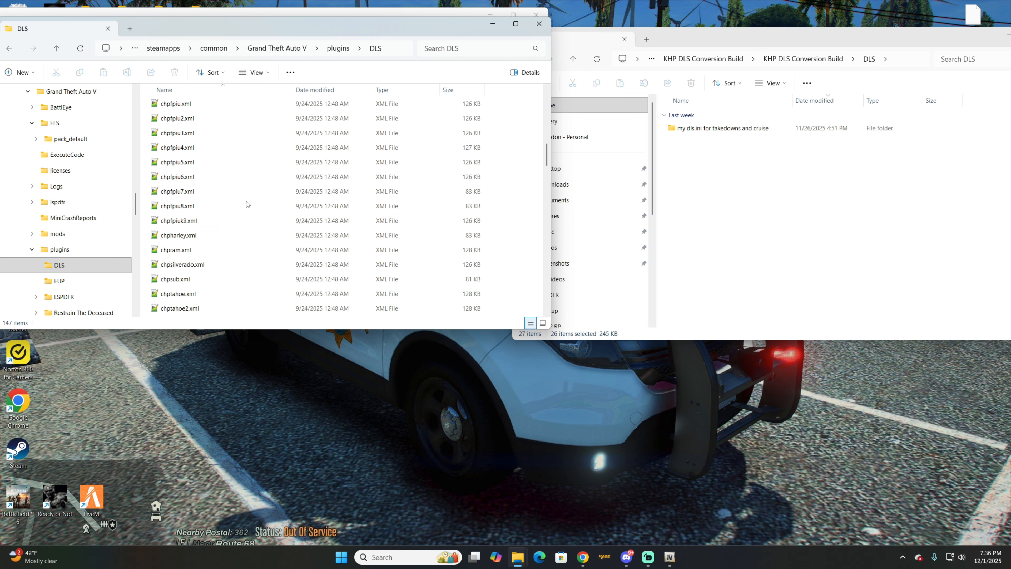
pyautogui.scroll(-8, 246, 201)
pyautogui.scroll(4, 254, 193)
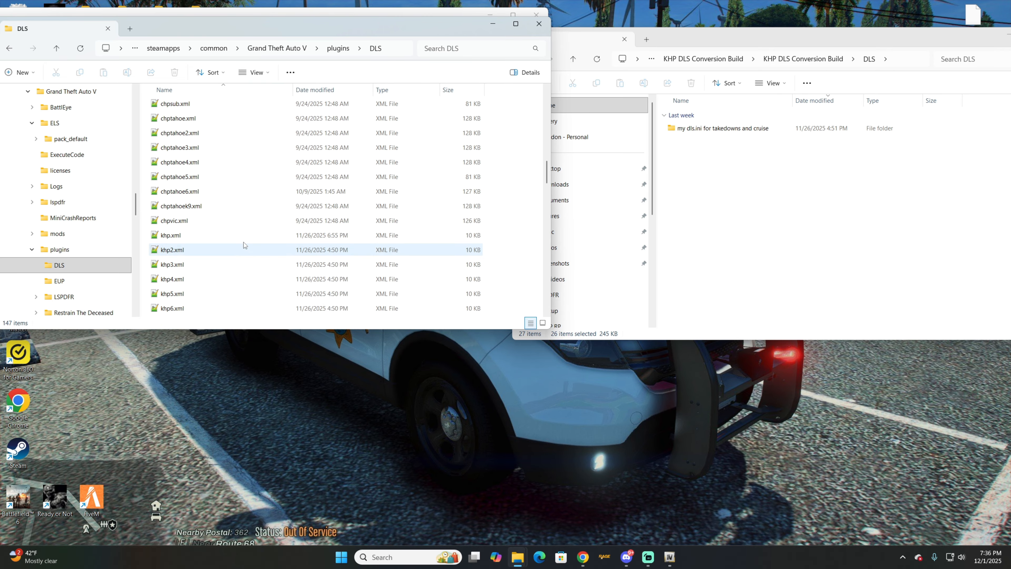
# View khp.xml in Notepad++, close it and go back to the game's plugins folder
pyautogui.doubleClick(246, 235)
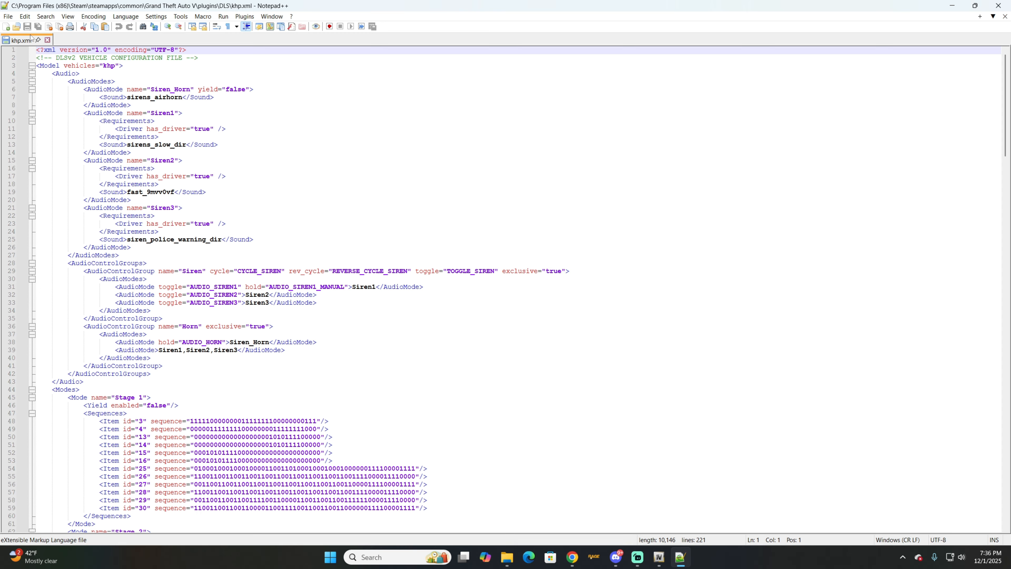
pyautogui.click(999, 5)
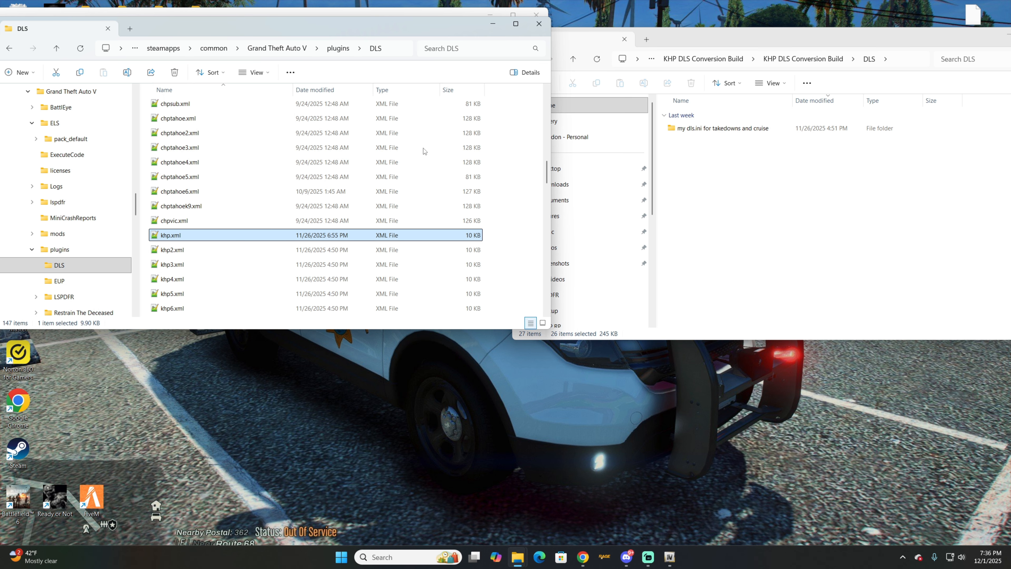
pyautogui.click(9, 48)
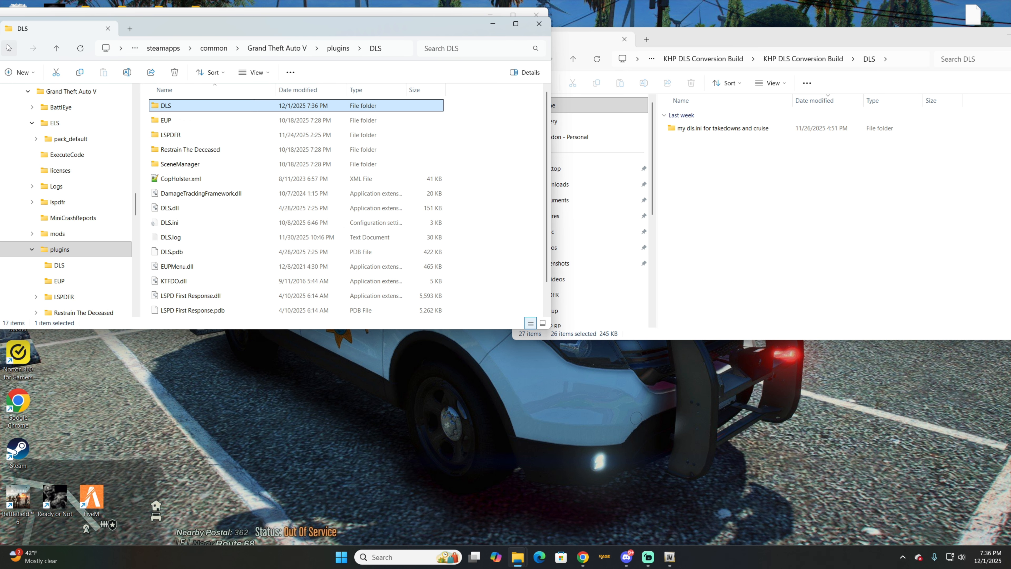
# Go to the ELS > pack_default folder in the game directory and open 06gspliberty.xml in Notepad++
pyautogui.click(8, 48)
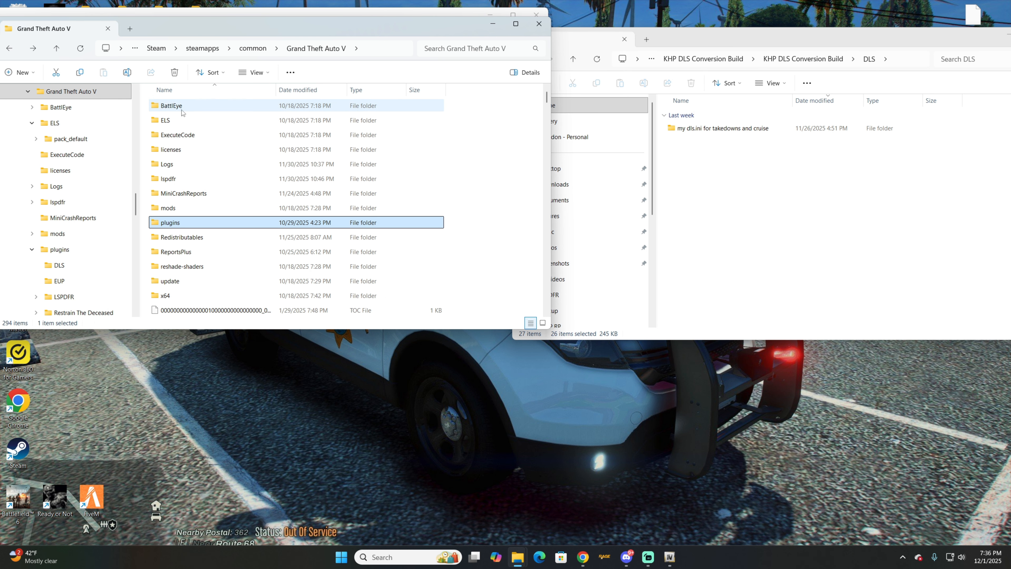
pyautogui.doubleClick(171, 120)
pyautogui.doubleClick(221, 107)
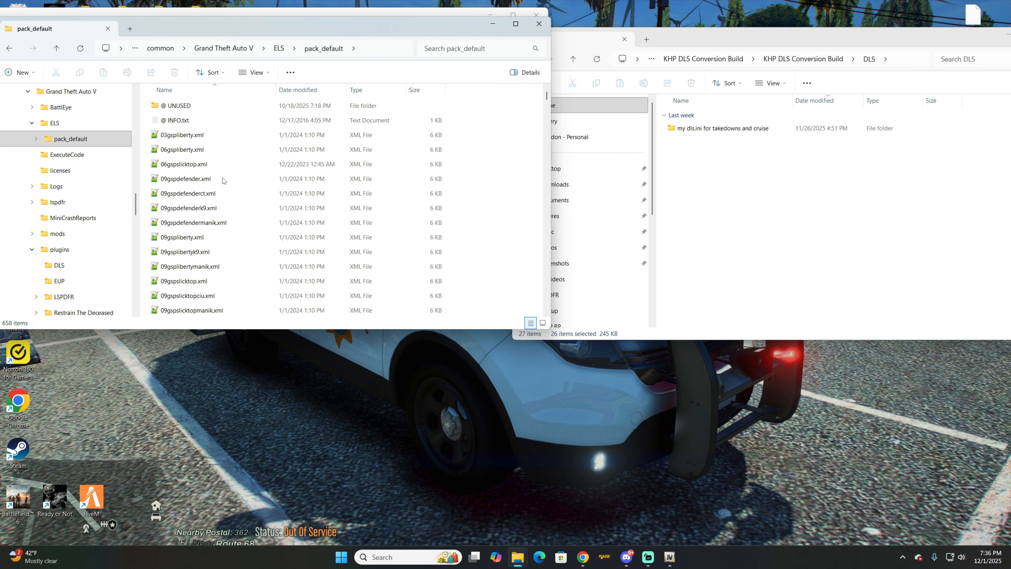
pyautogui.doubleClick(223, 150)
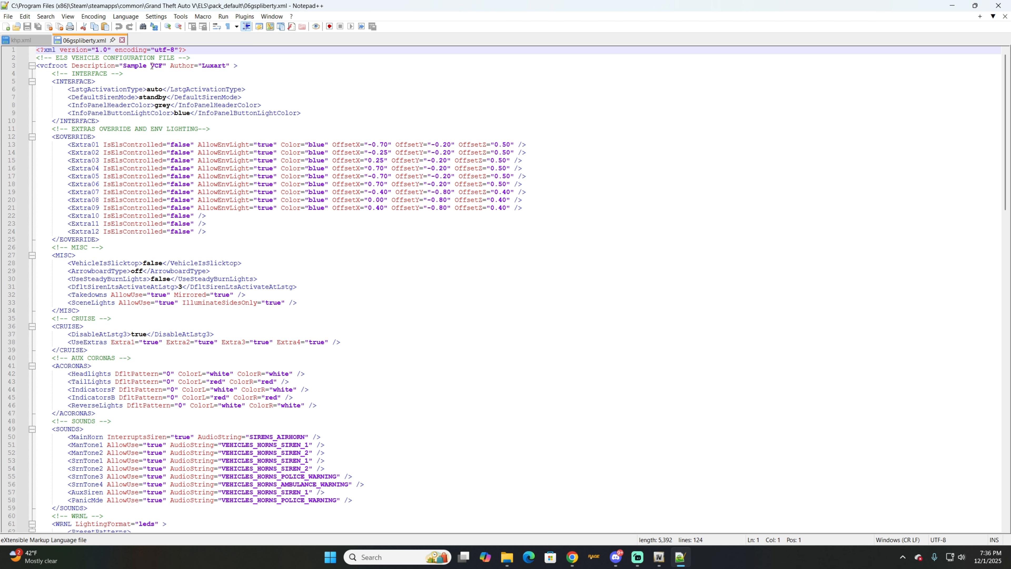
# Compare the ELS file with the DLS configuration in khp.xml, closing both files and Notepad++ when done
pyautogui.click(22, 40)
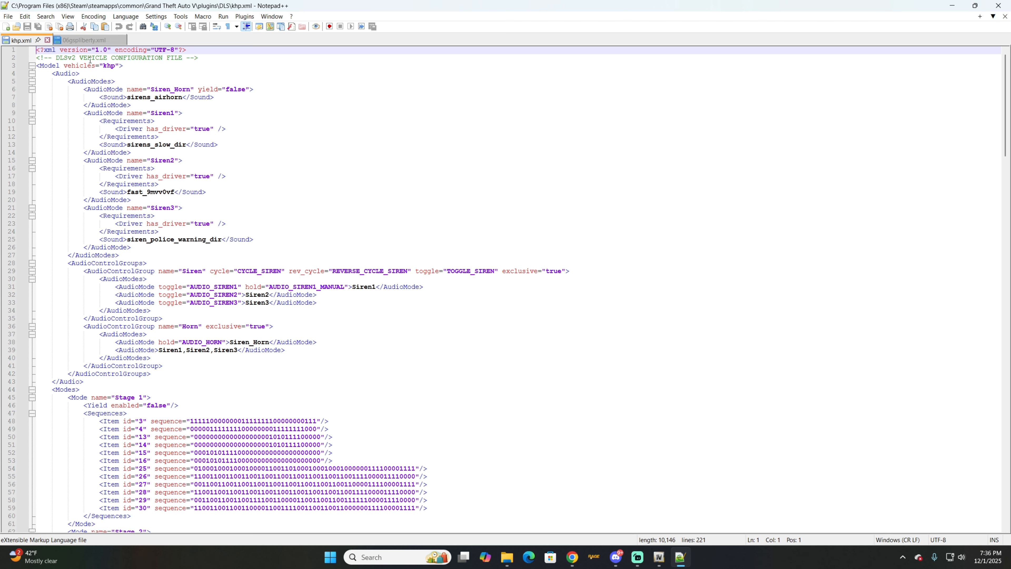
pyautogui.click(96, 41)
pyautogui.click(122, 41)
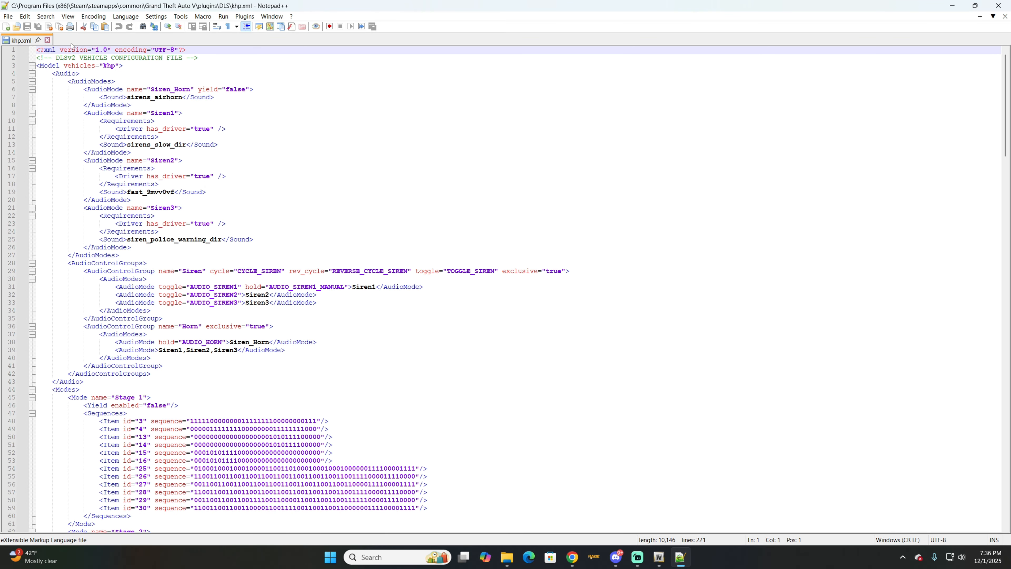
pyautogui.click(48, 40)
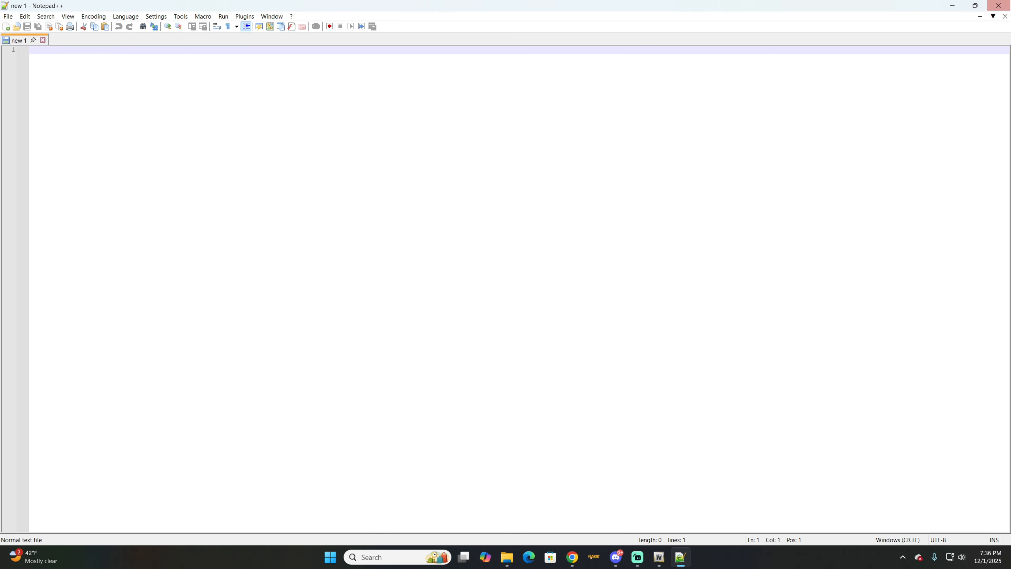
pyautogui.click(998, 5)
pyautogui.click(484, 186)
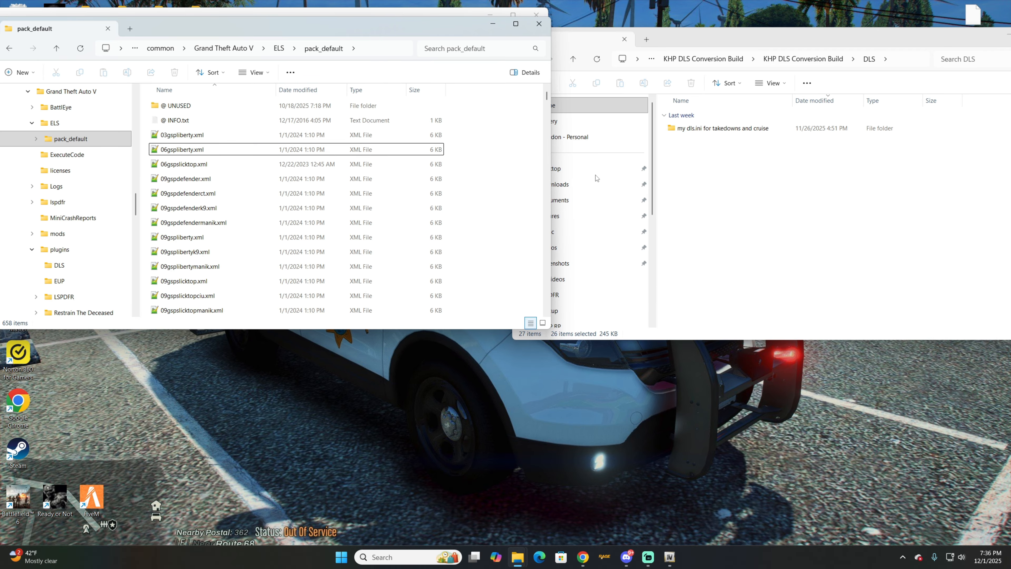
# Check the contents of the "my dls.ini for takedowns and cruise" subfolder in the downloaded pack and return to its DLS folder
pyautogui.click(725, 179)
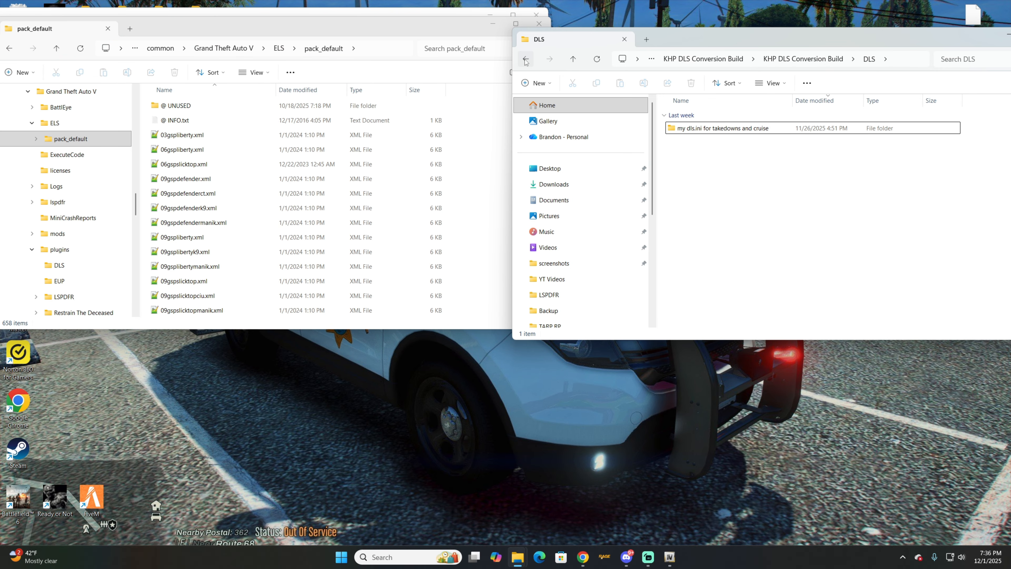
pyautogui.click(731, 129)
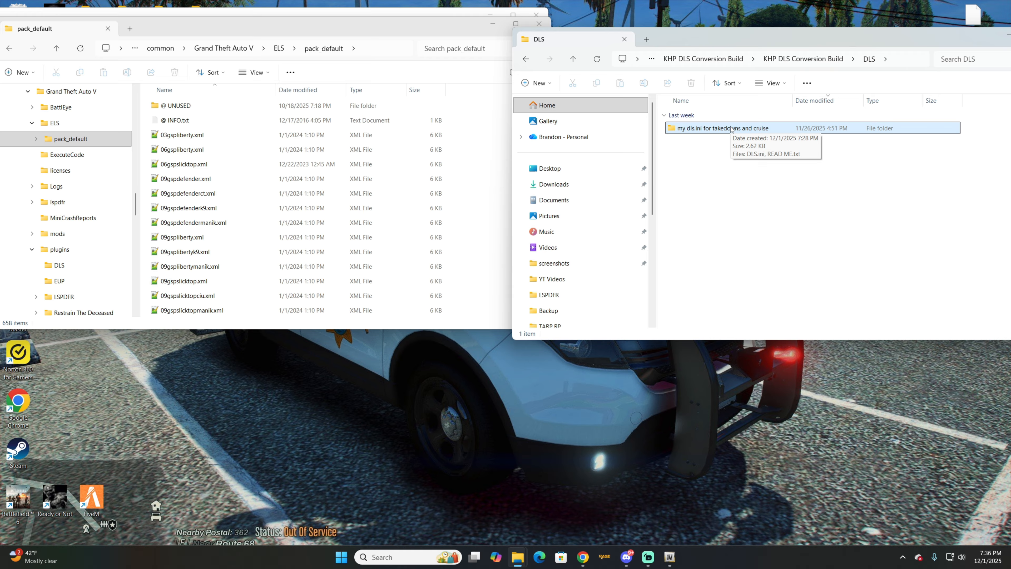
pyautogui.doubleClick(743, 130)
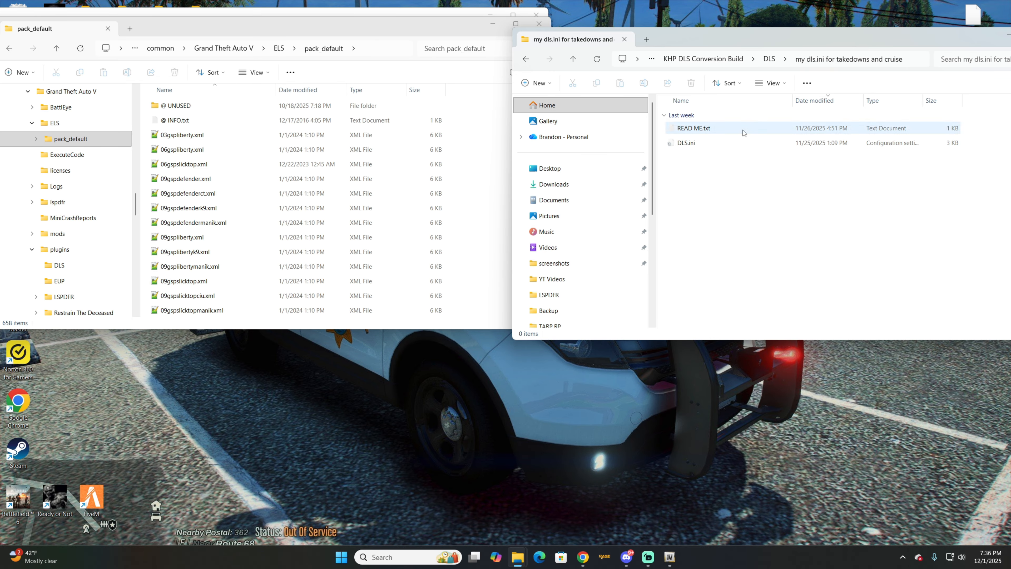
pyautogui.click(527, 62)
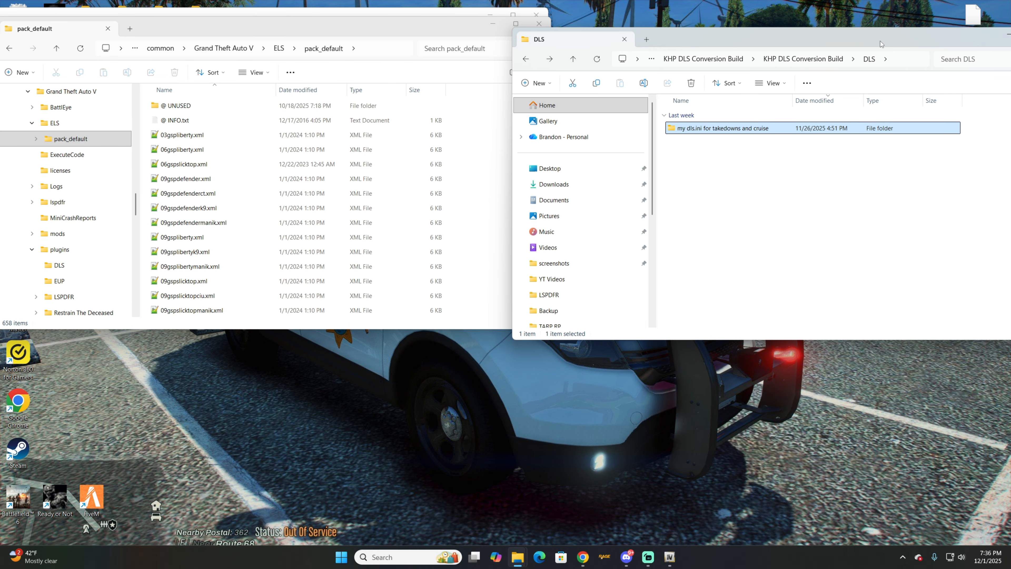
# Close the downloaded DLS folder window and the OpenIV window, keeping the game's pack_default window open
pyautogui.moveTo(885, 36); pyautogui.dragTo(697, 37)
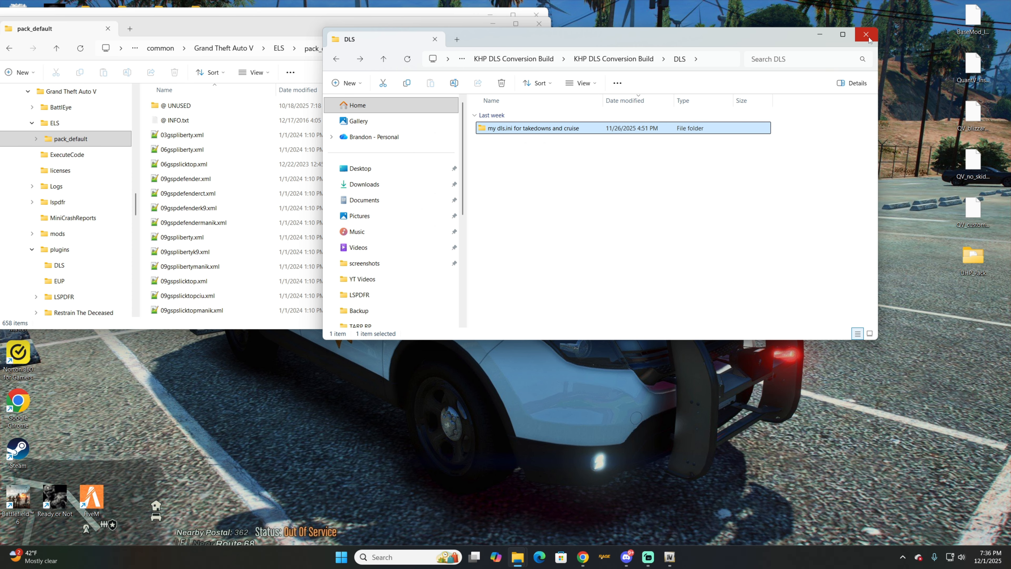
pyautogui.click(868, 37)
pyautogui.moveTo(334, 25); pyautogui.dragTo(391, 54)
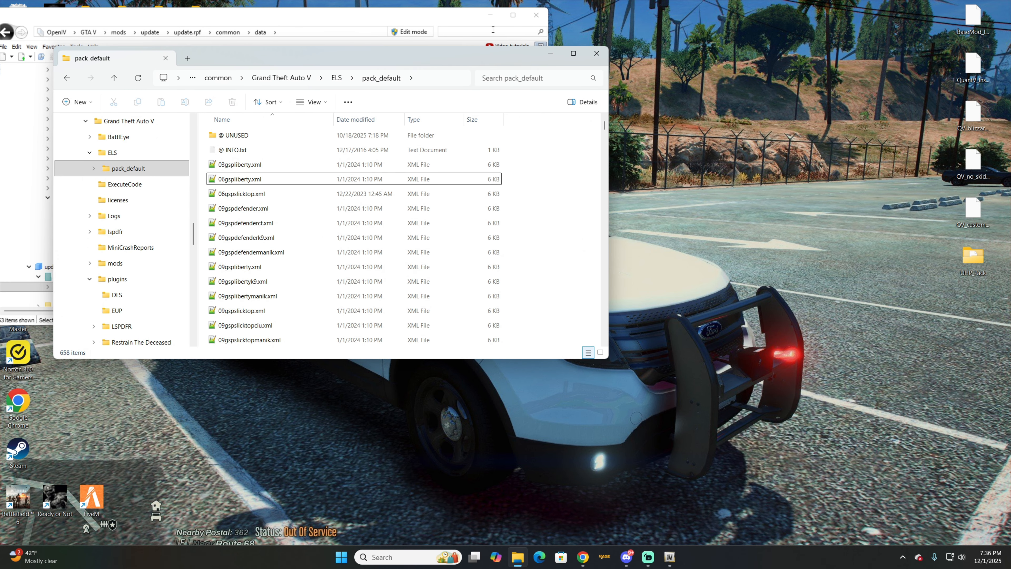
pyautogui.click(536, 14)
# Leave the ELS pack_default folder and return to the main Grand Theft Auto V folder
pyautogui.click(67, 78)
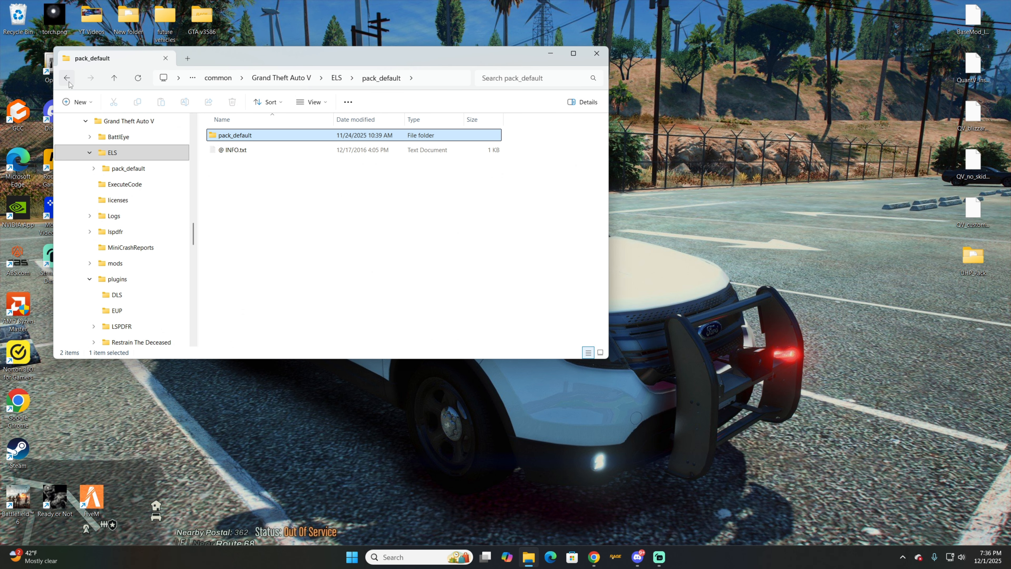
pyautogui.click(69, 81)
pyautogui.click(69, 82)
pyautogui.scroll(-7, 292, 199)
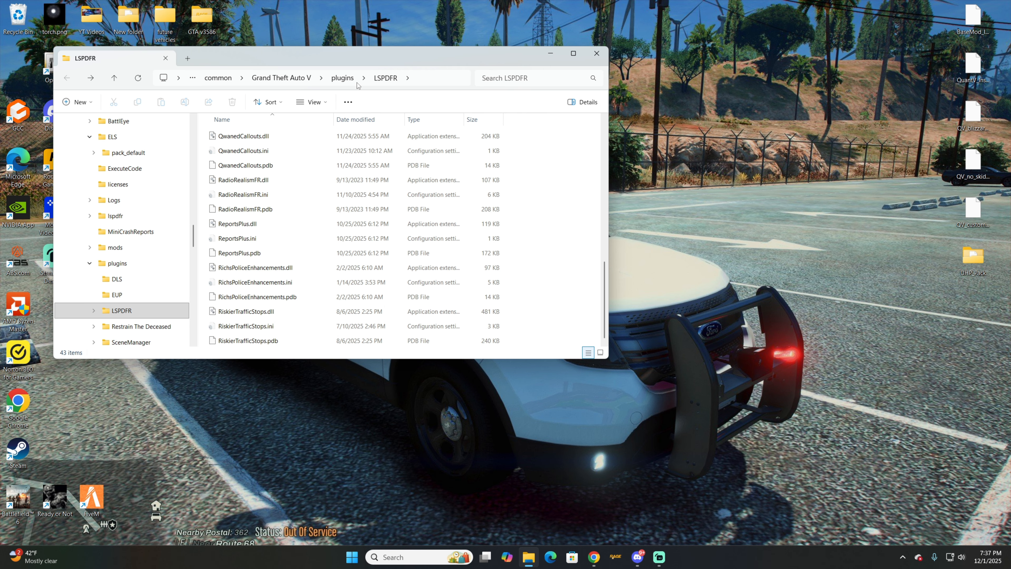
pyautogui.click(281, 77)
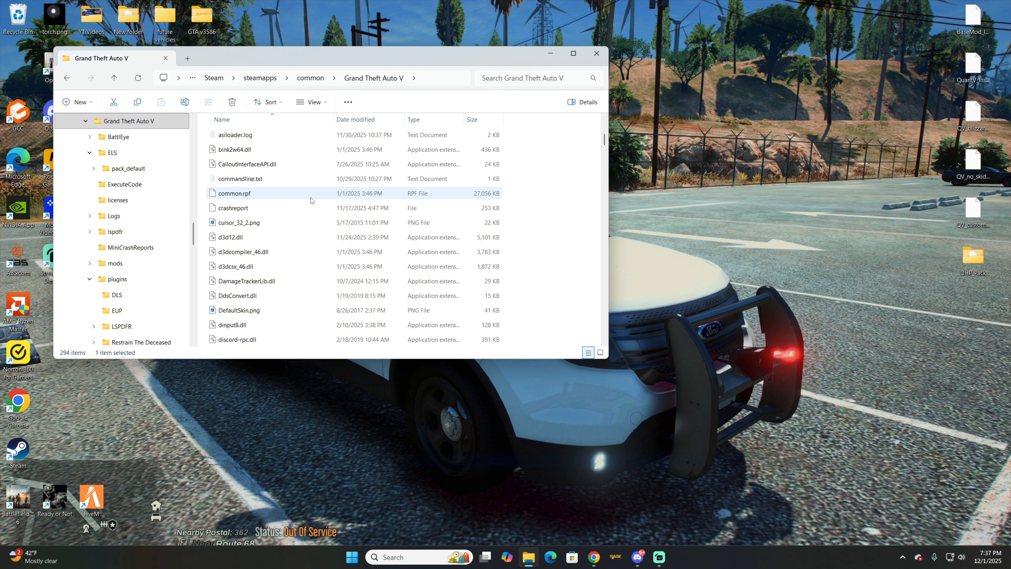
# Look through the file list of the main Grand Theft Auto V folder for DLS.ini
pyautogui.scroll(-4, 311, 199)
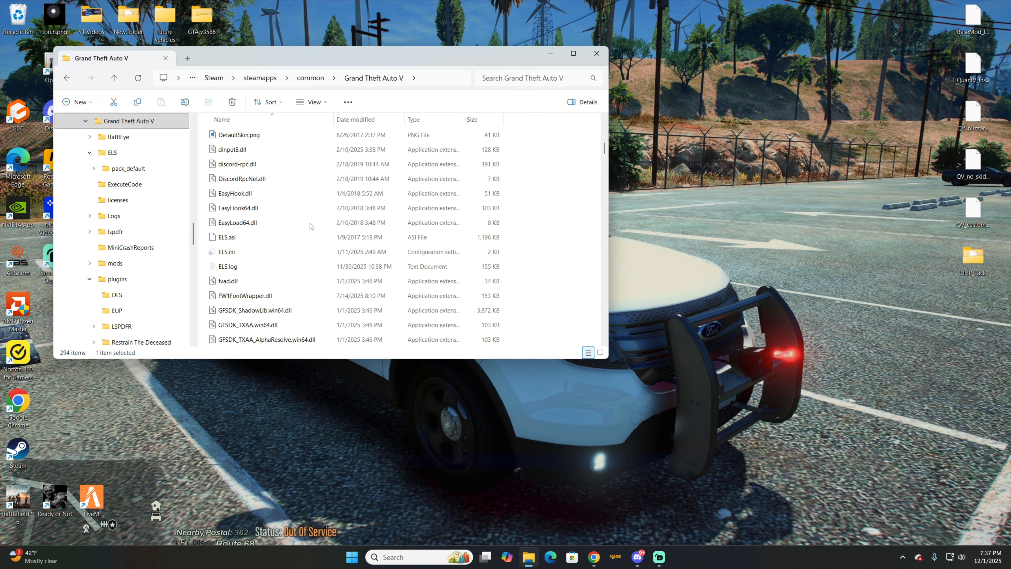
pyautogui.scroll(-3, 307, 230)
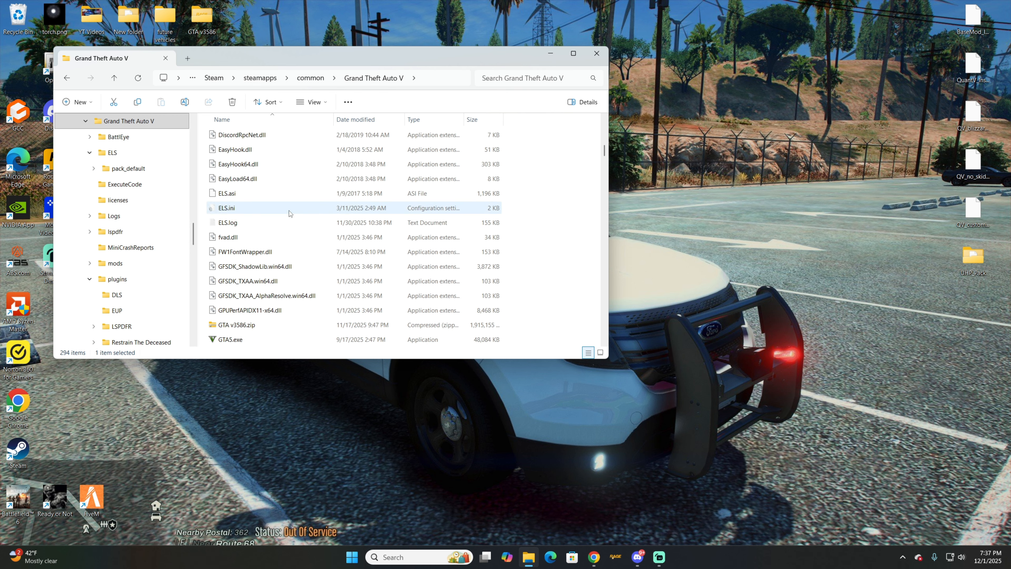
pyautogui.scroll(-8, 289, 211)
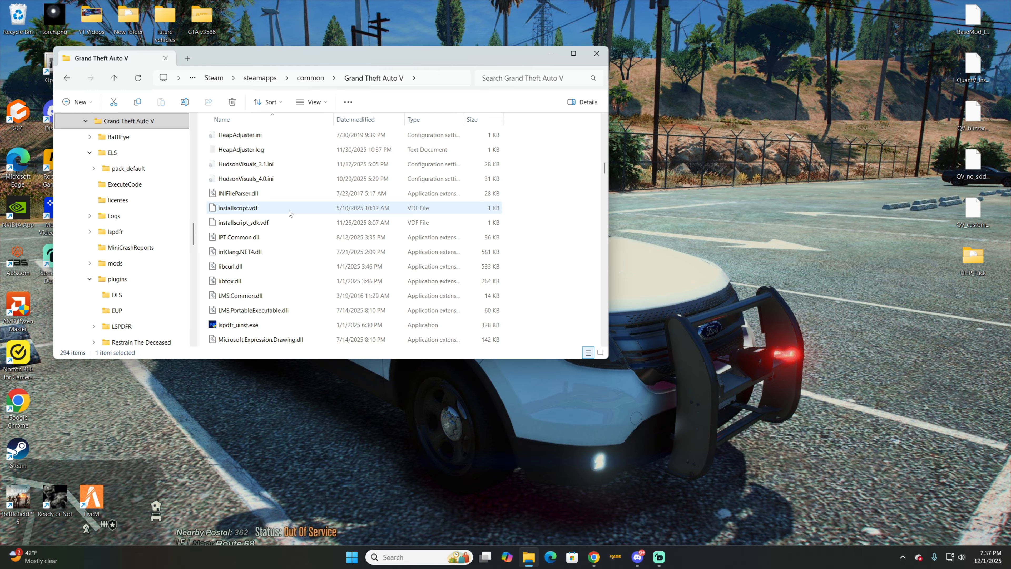
pyautogui.scroll(-8, 289, 210)
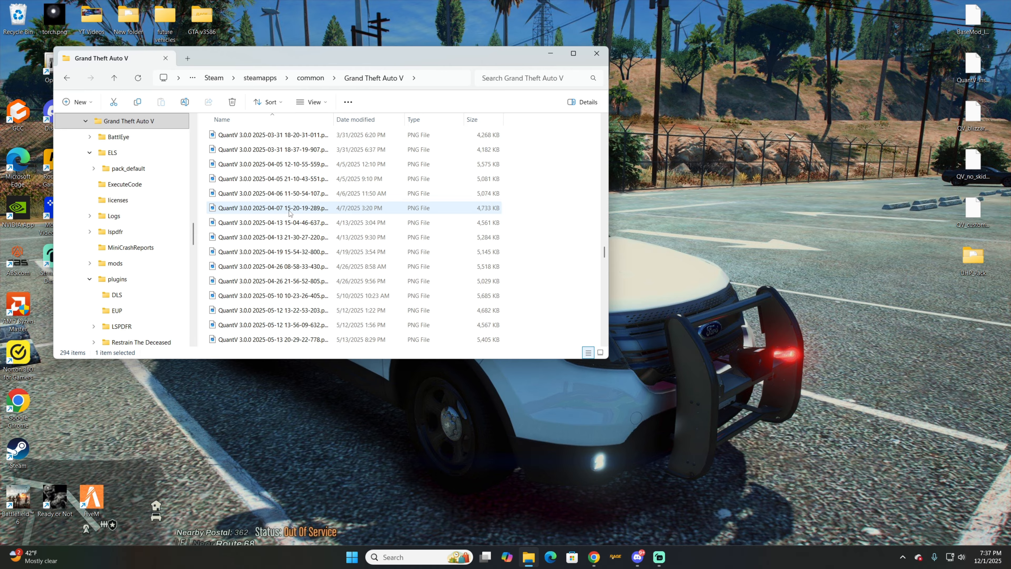
pyautogui.scroll(-14, 289, 210)
pyautogui.scroll(18, 289, 210)
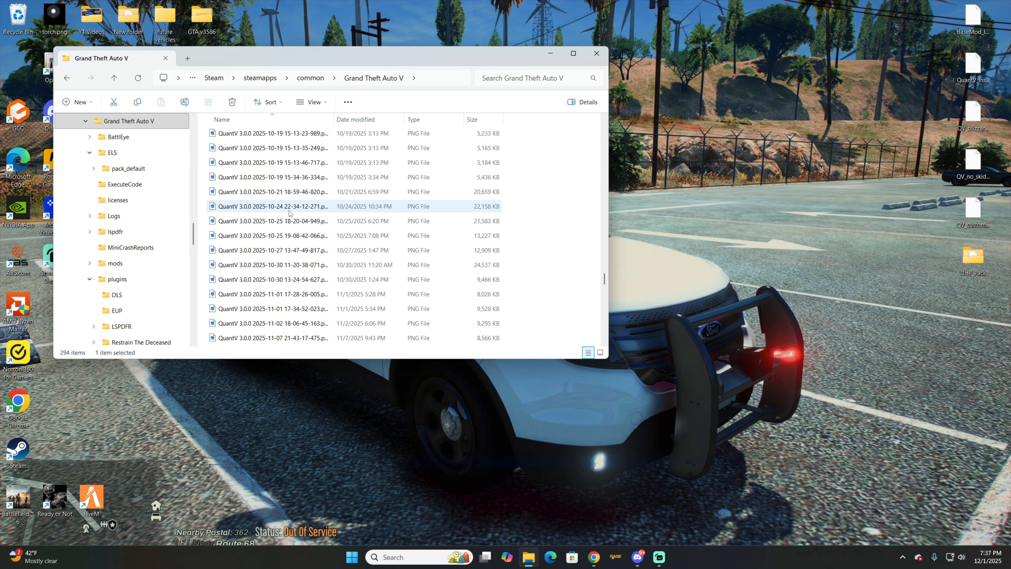
pyautogui.scroll(15, 289, 213)
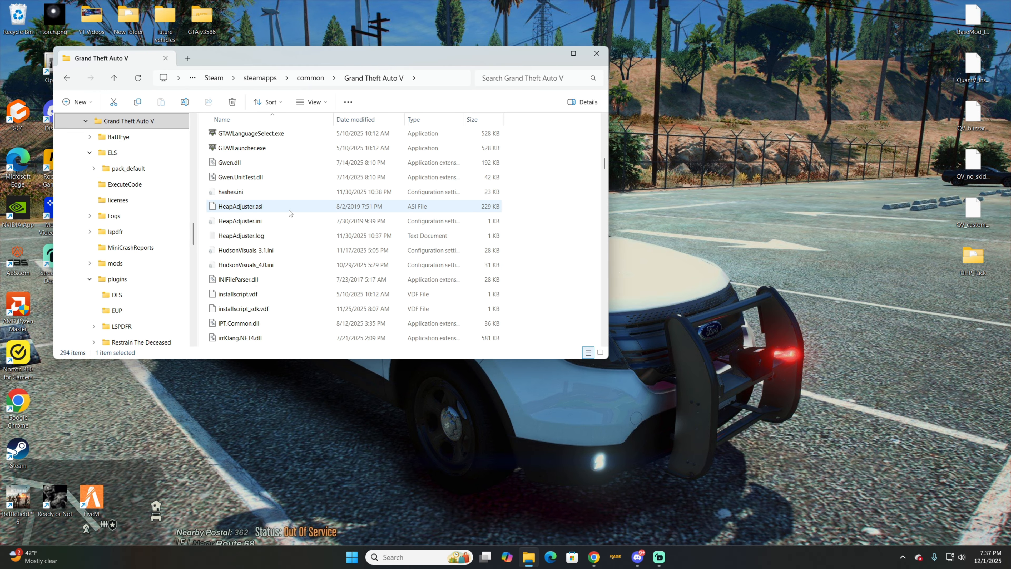
pyautogui.scroll(10, 289, 210)
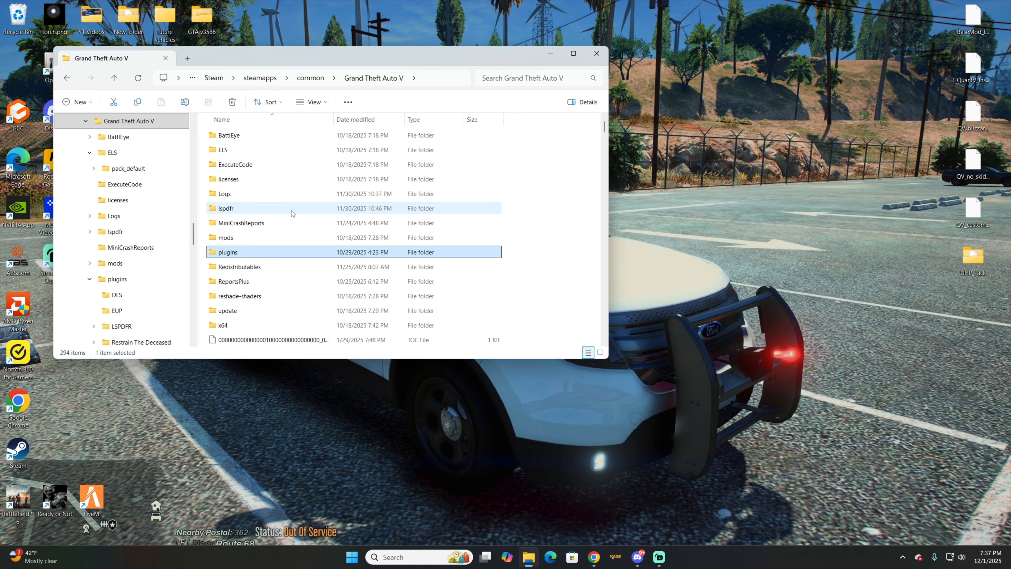
# Open the game's plugins folder and locate DLS.ini there
pyautogui.doubleClick(264, 253)
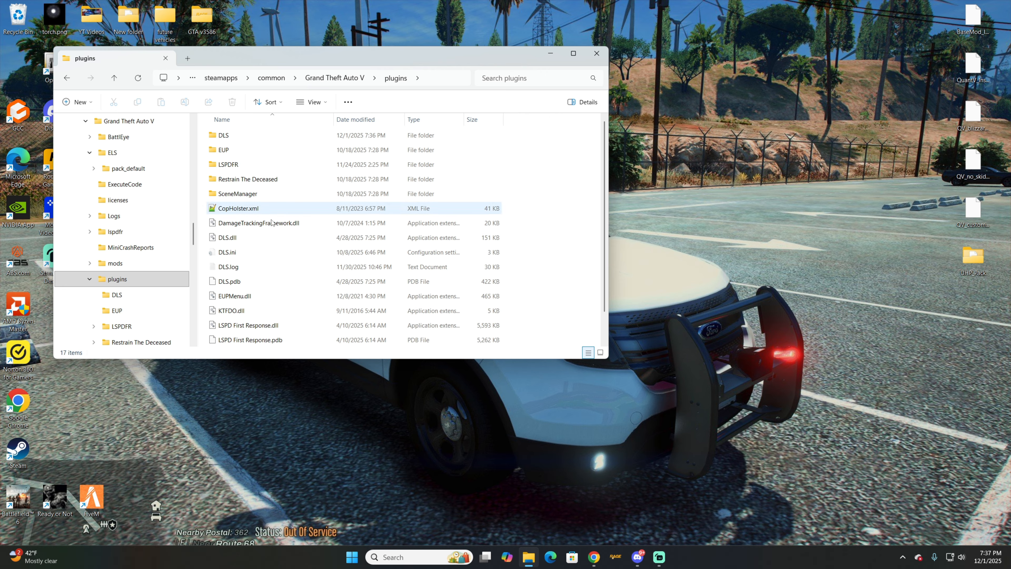
pyautogui.click(318, 256)
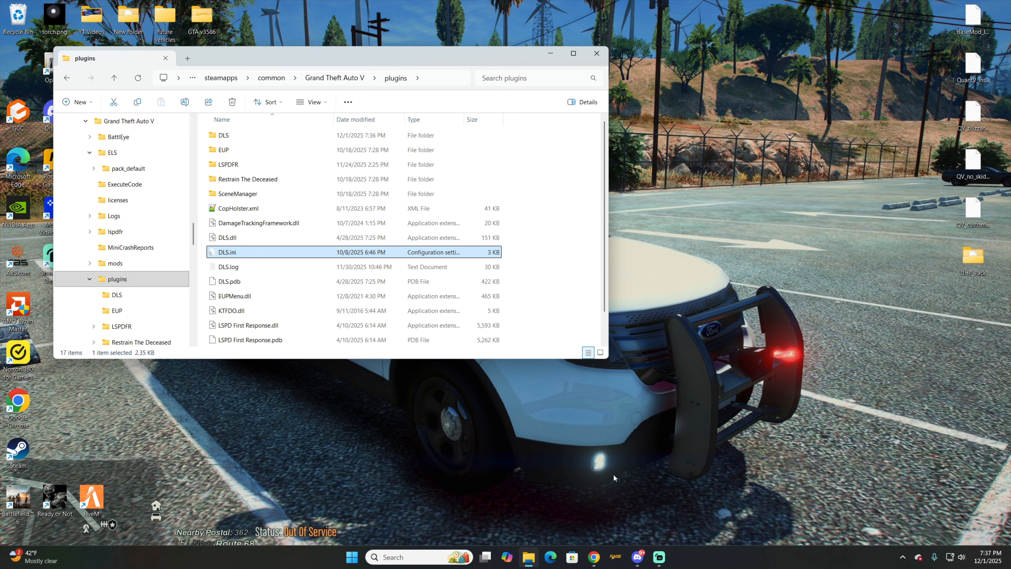
pyautogui.click(746, 212)
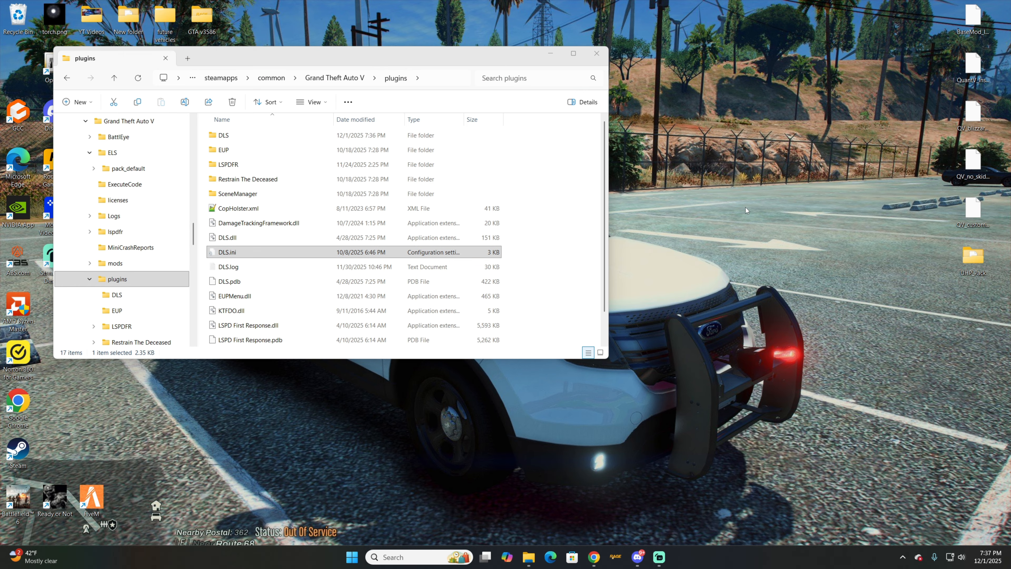
# Launch GTA V through RAGE Plugin Hook and open the added vehicles list from the in-game trainer's Vehicle Spawning menu
pyautogui.click(617, 558)
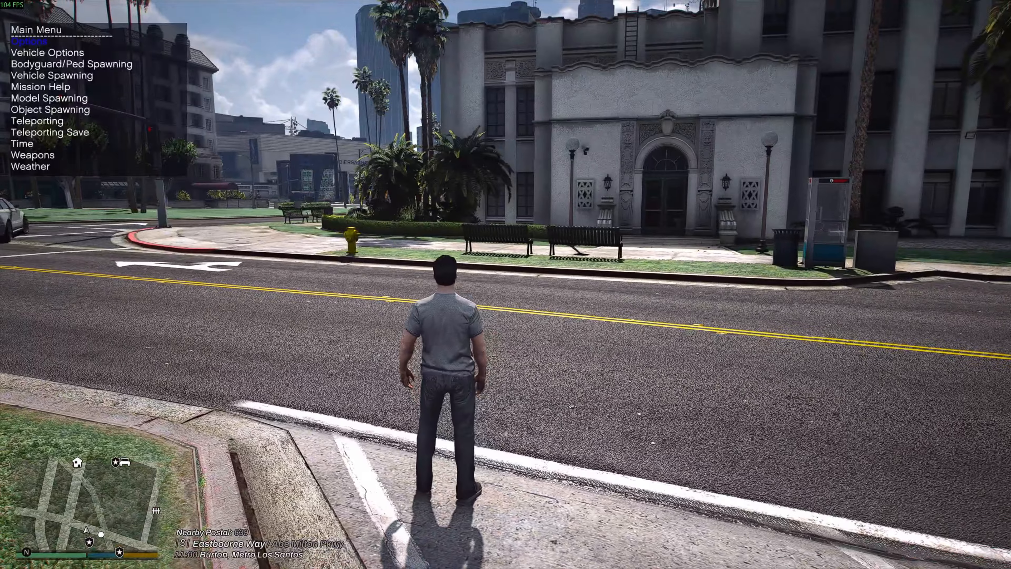
pyautogui.press('Down')
pyautogui.press('Down')
pyautogui.press('Return')
pyautogui.press('Up')
pyautogui.press('Up')
pyautogui.press('Up')
pyautogui.press('Return')
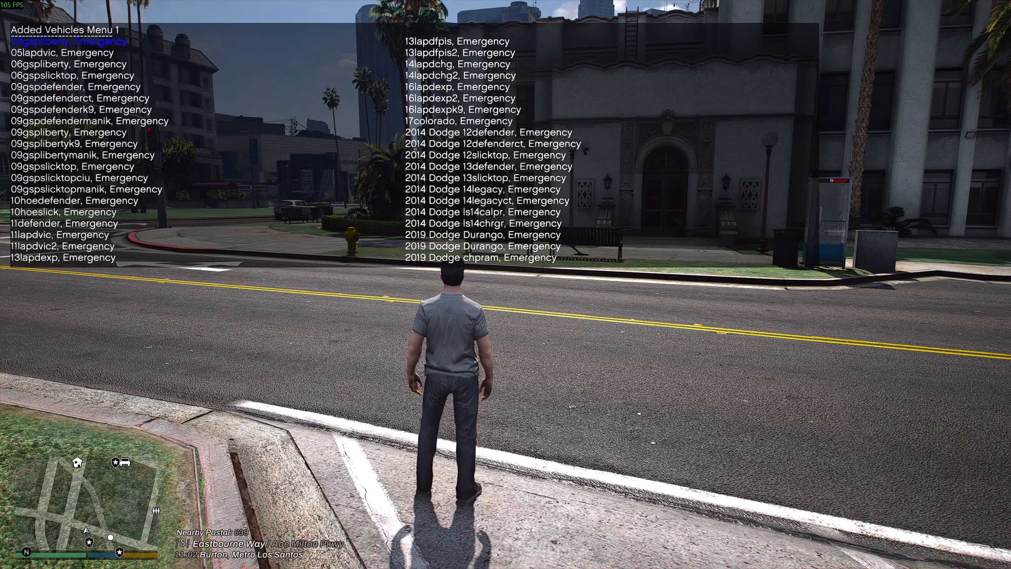
# Go to the third page of added vehicles and move the selection through the khp vehicle entries
pyautogui.press('Right')
pyautogui.press('Right')
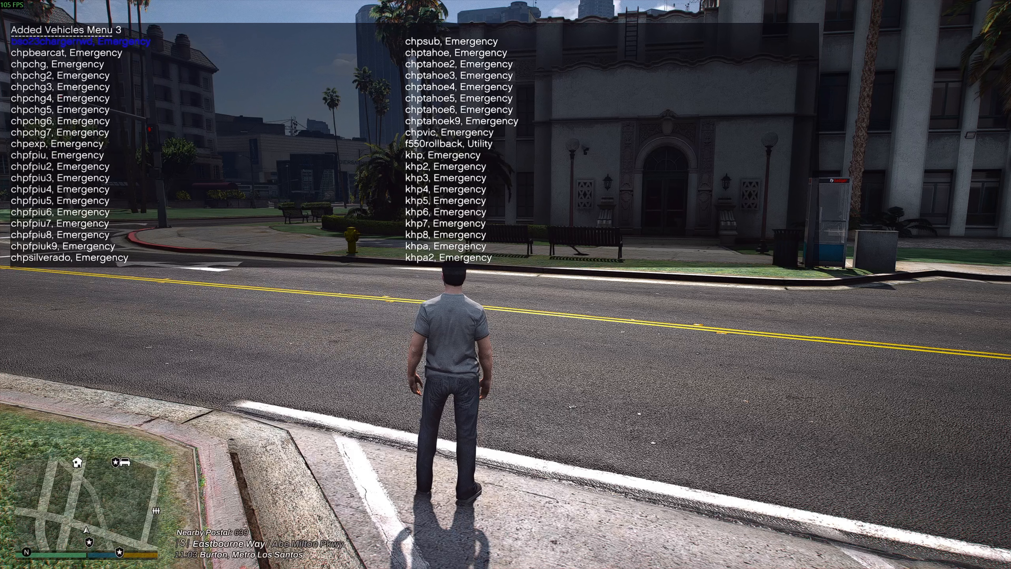
pyautogui.press('Up')
pyautogui.press('Up')
pyautogui.press('Up')
pyautogui.press('Up')
pyautogui.press('Up')
pyautogui.press('Up')
pyautogui.press('Up')
pyautogui.press('Up')
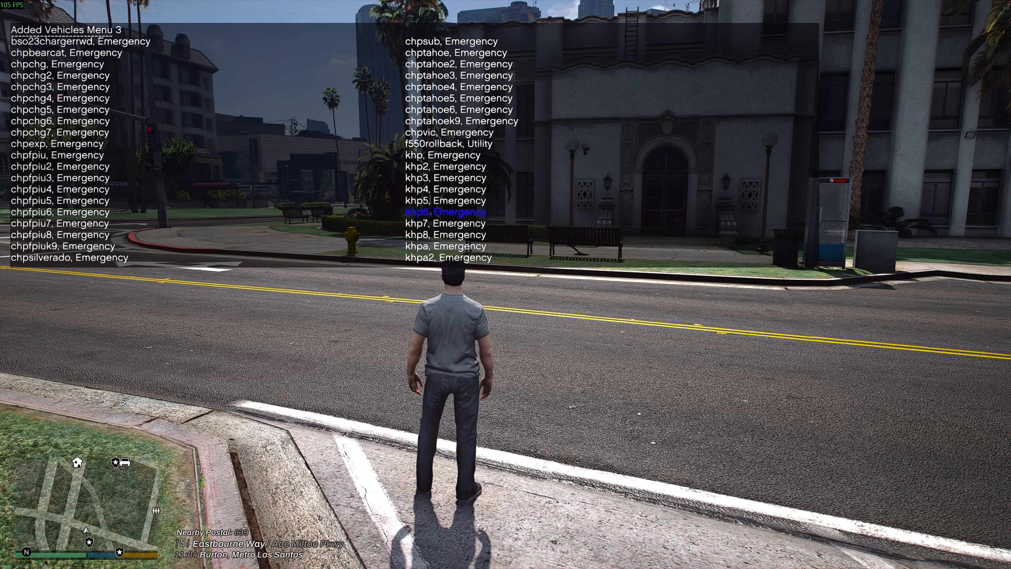